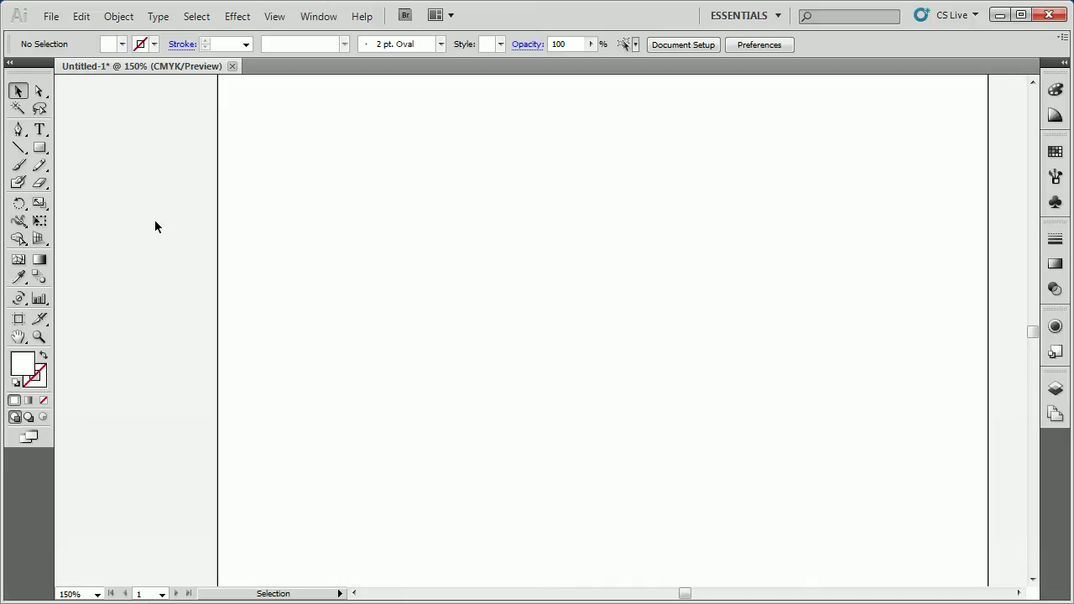
- Open the Symbol Sprayer's flyout in the Tools panel to show all symbolism tools
click(18, 299)
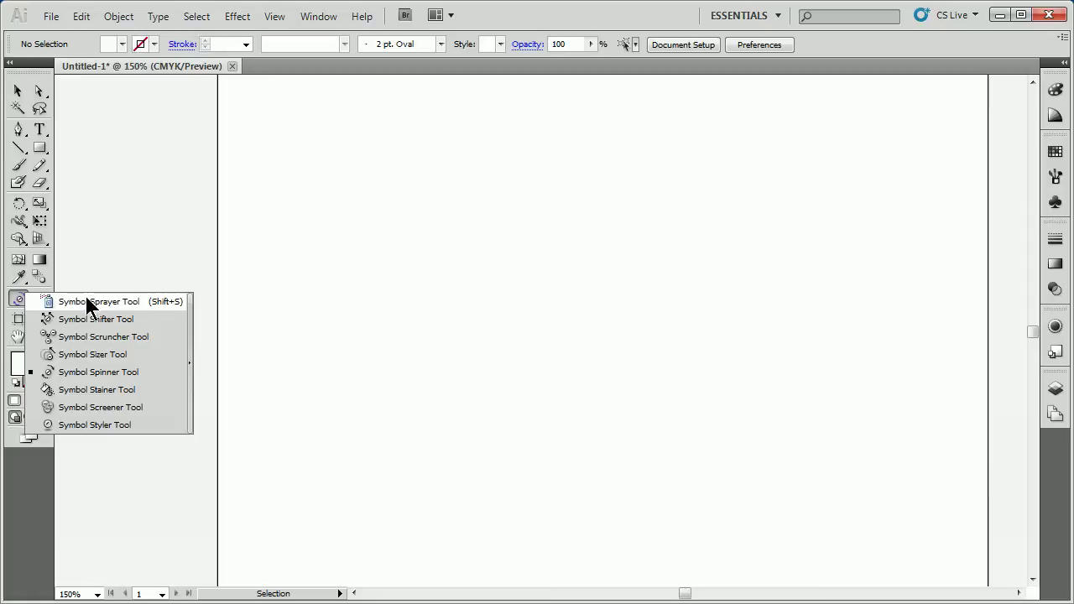
- Select the Symbol Sprayer Tool and bring up the document's Symbols panel
click(89, 302)
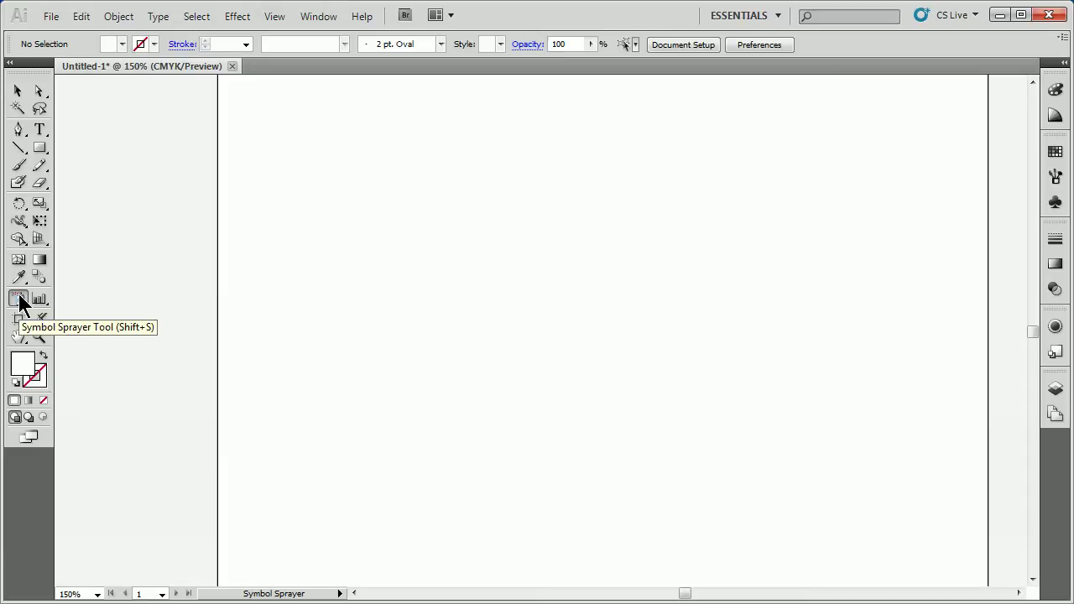
drag(20, 302, 76, 306)
click(1056, 204)
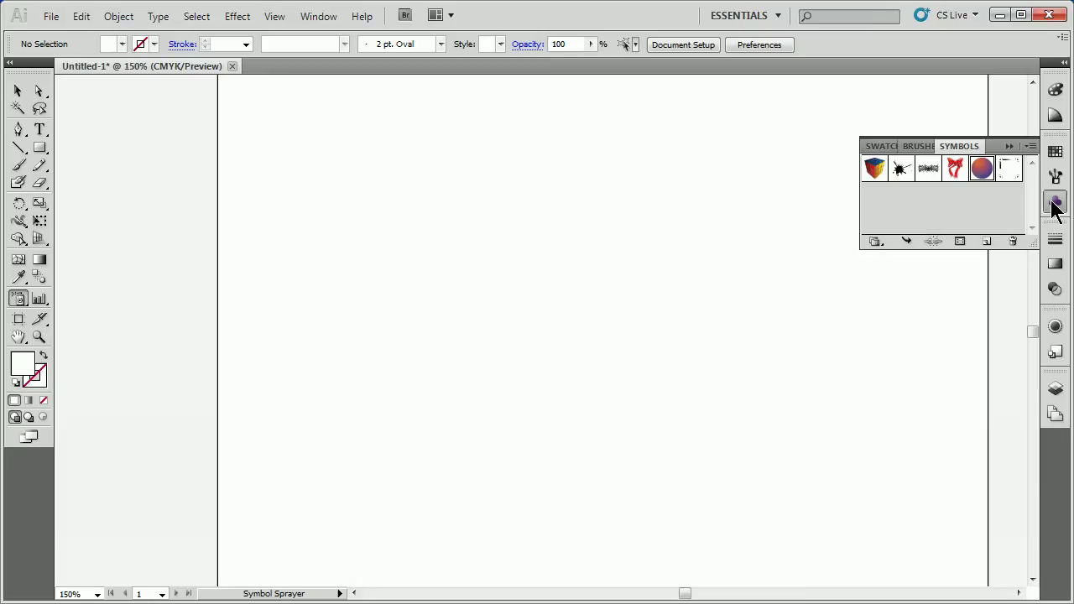
- Add Grass 4 from the Nature symbol library to the document's symbols, then close the library
click(876, 241)
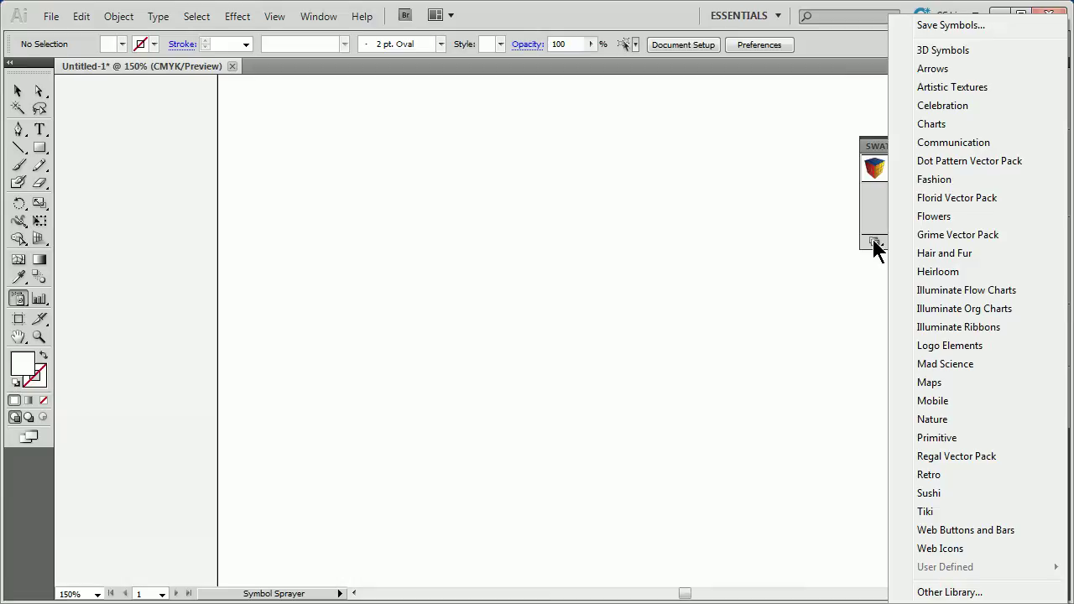
click(946, 420)
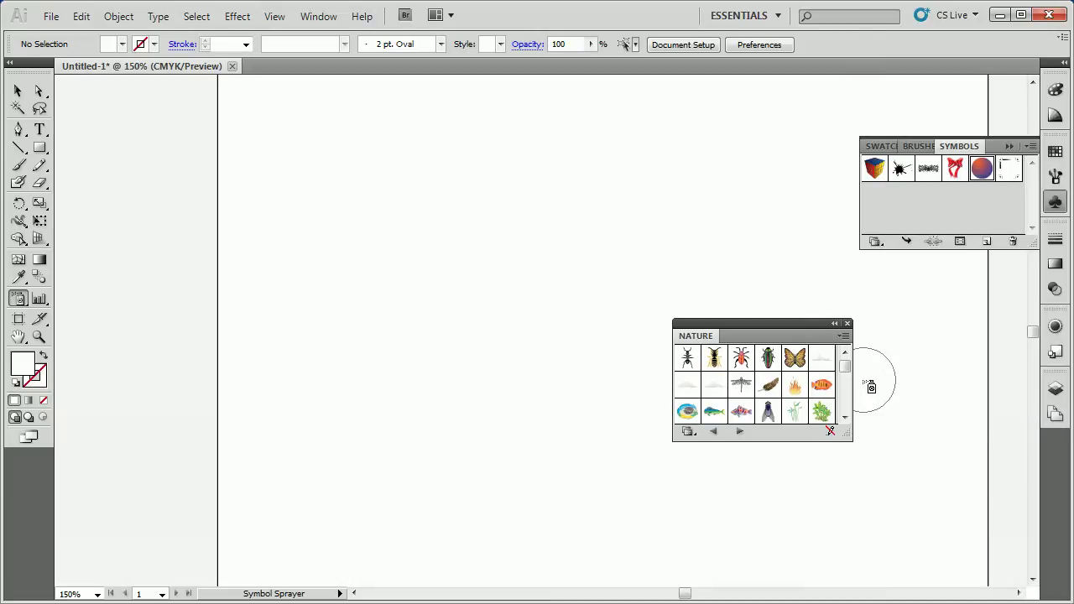
mouse_move(845, 366)
mouse_down()
mouse_move(847, 392)
mouse_move(849, 376)
mouse_up()
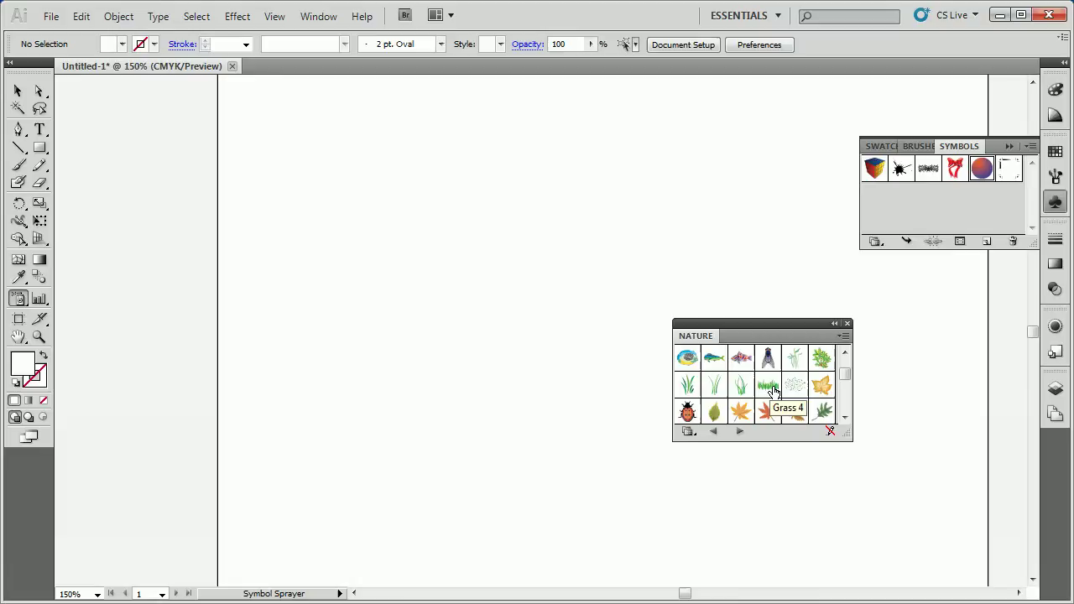
key(ctrl)
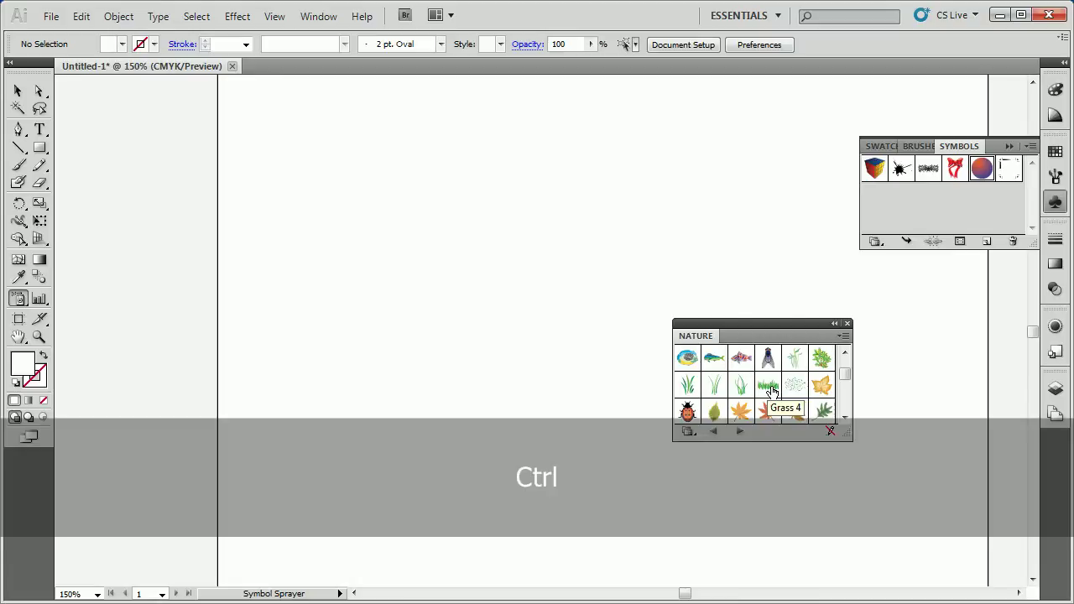
click(772, 389)
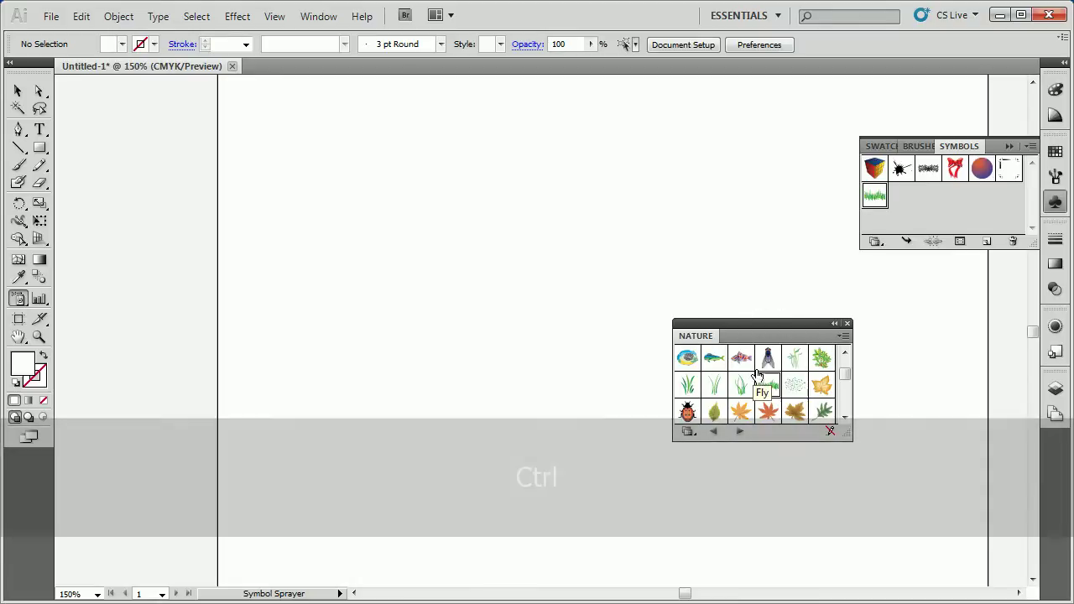
click(847, 323)
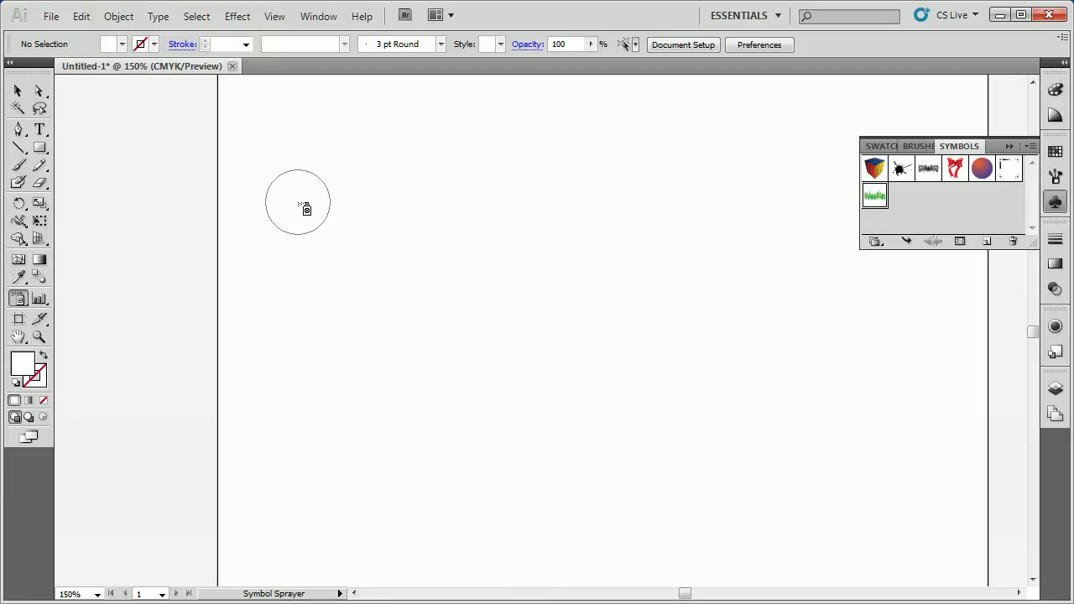
- Spray Grass 4 in a wavy band across the top, plus diagonal runs at lower left and centre
mouse_move(299, 218)
mouse_down()
mouse_move(361, 186)
mouse_move(455, 176)
mouse_move(572, 204)
mouse_move(668, 253)
mouse_move(903, 334)
mouse_up()
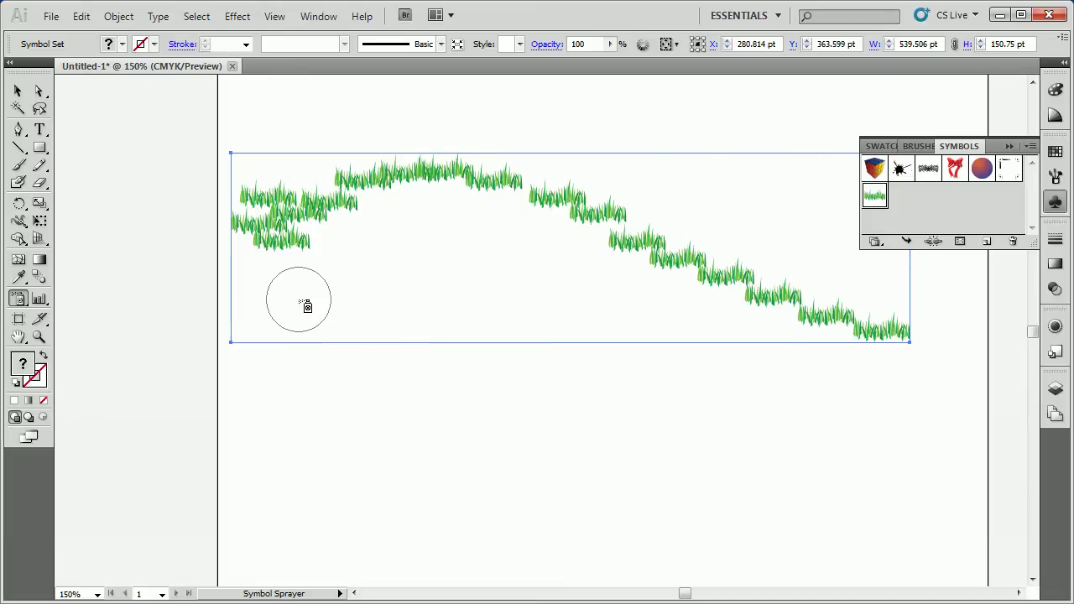
mouse_move(303, 327)
mouse_down()
mouse_move(359, 412)
mouse_move(370, 453)
mouse_up()
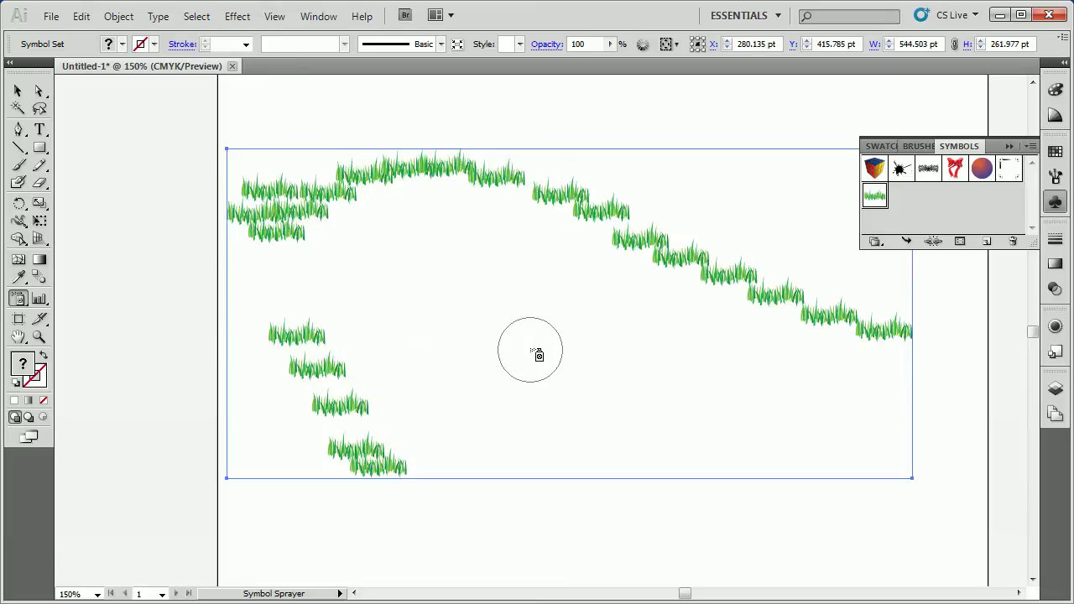
drag(537, 356, 400, 259)
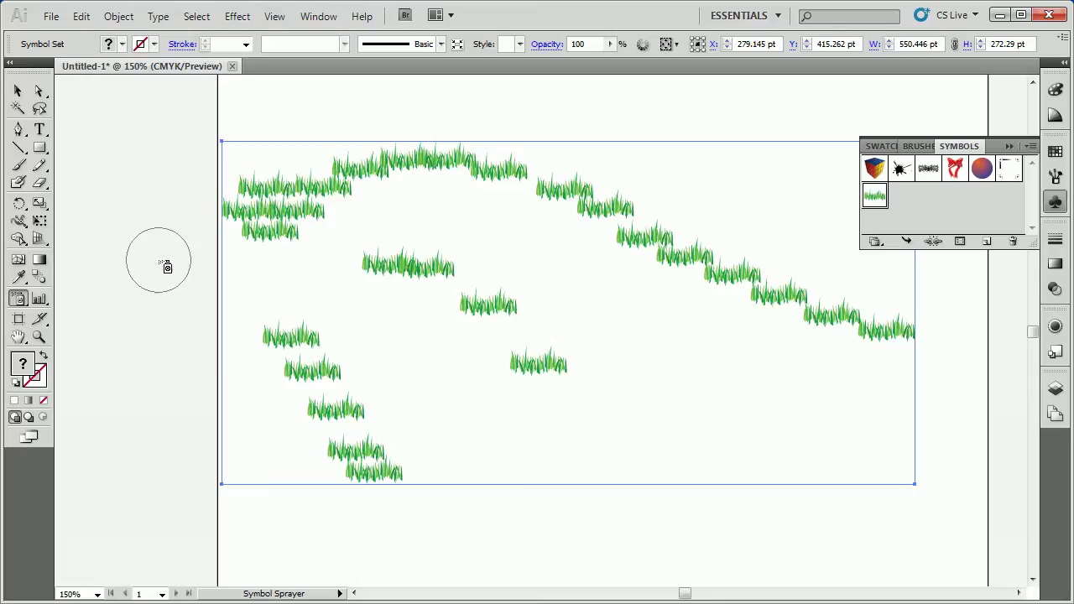
click(20, 92)
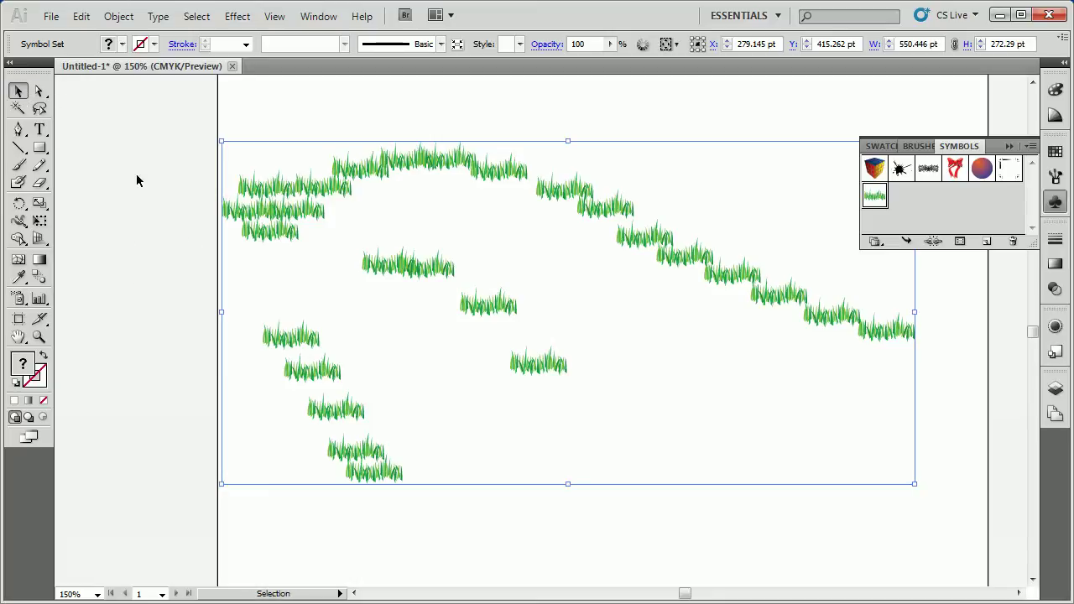
click(139, 180)
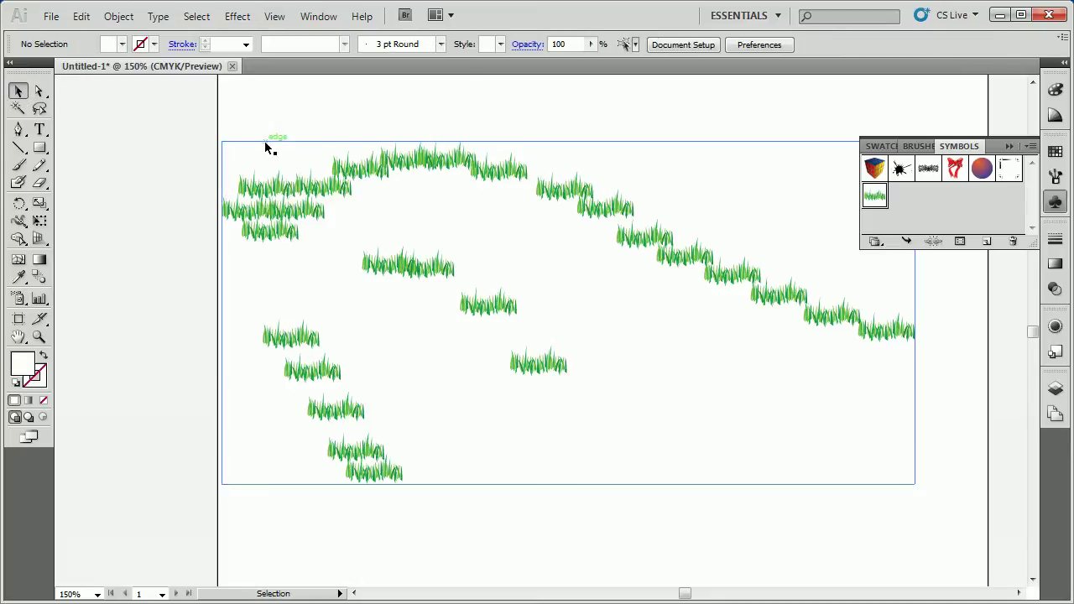
click(19, 299)
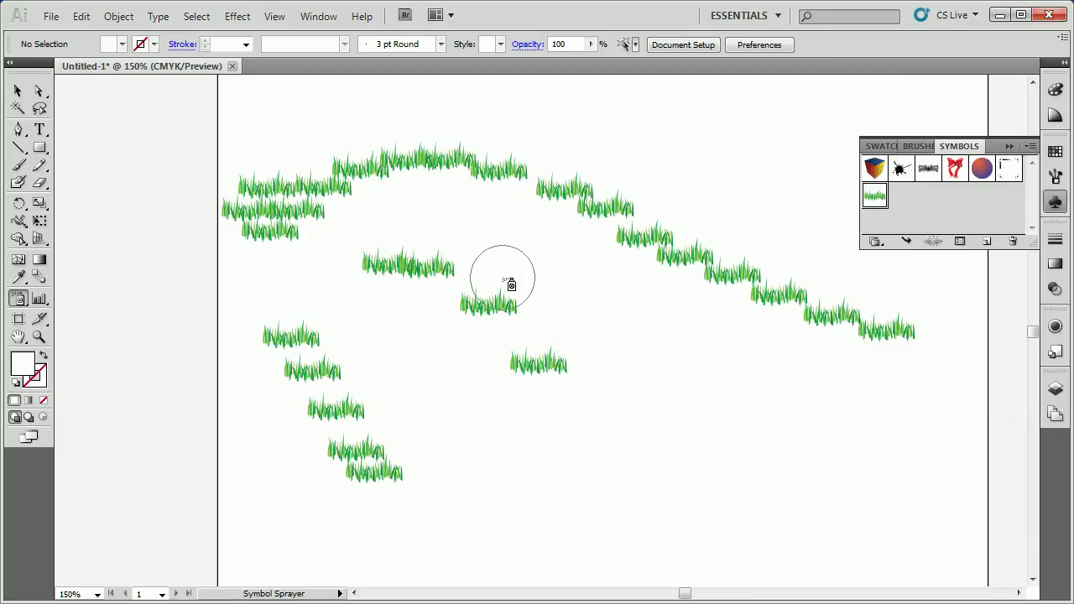
mouse_move(389, 235)
mouse_down()
mouse_move(454, 190)
mouse_move(517, 240)
mouse_move(750, 255)
mouse_up()
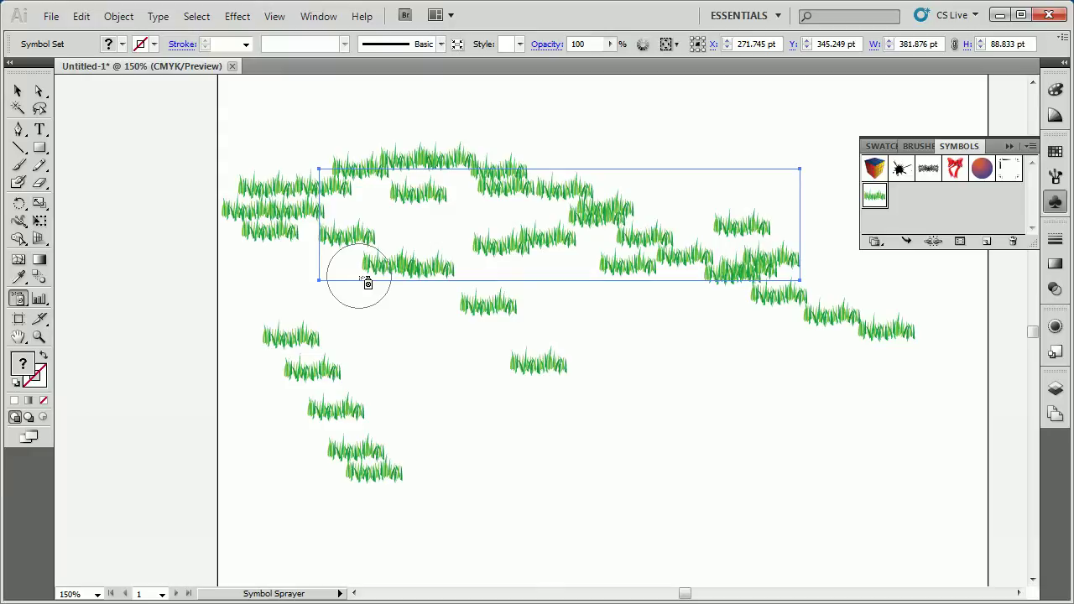
click(1055, 389)
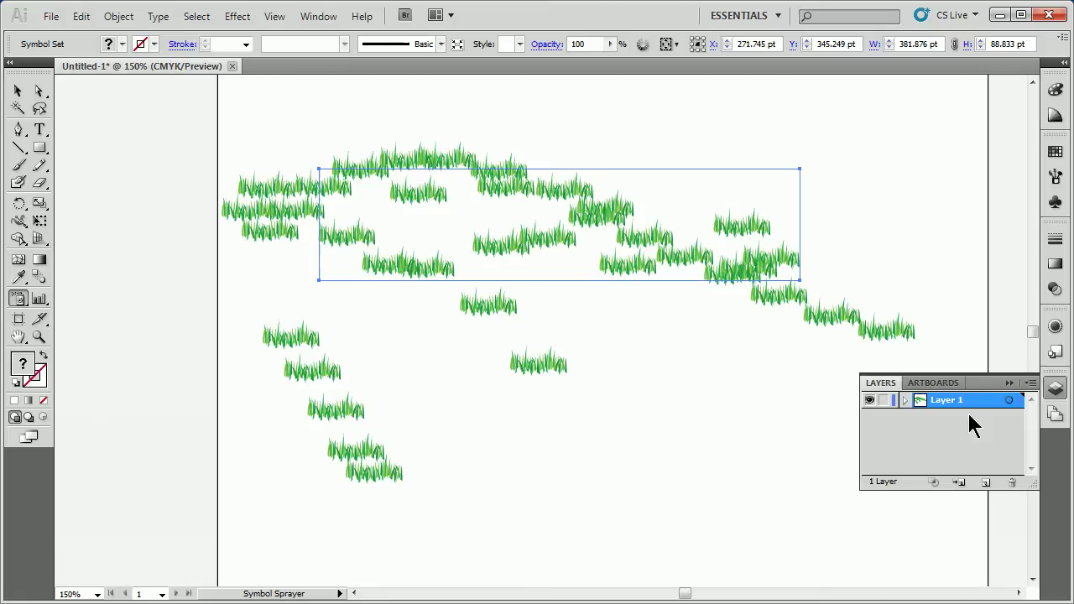
click(905, 401)
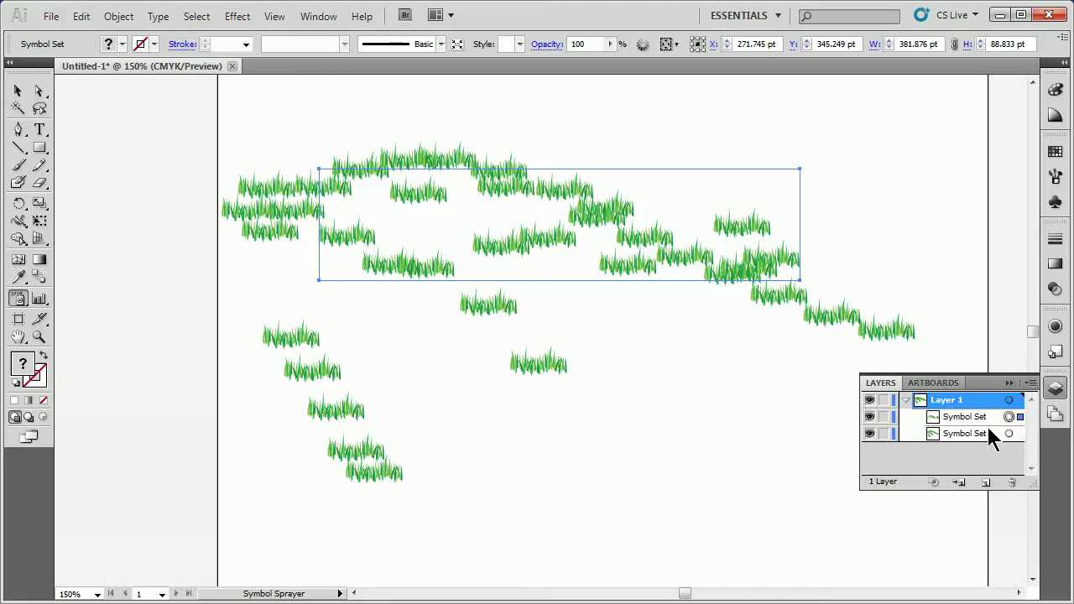
click(1055, 390)
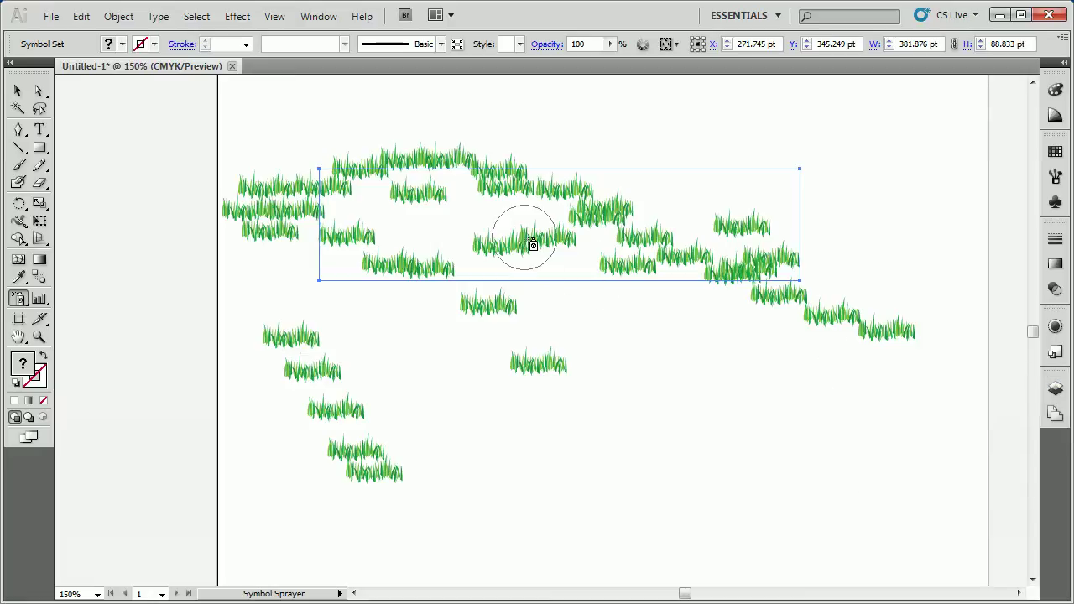
key(BackSpace)
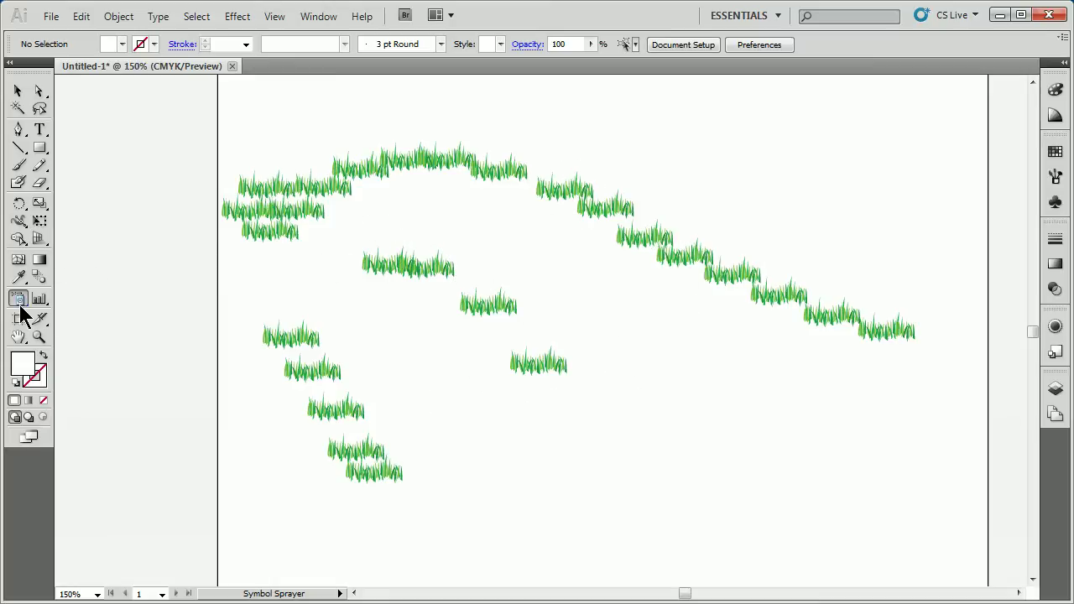
- Select the original grass symbol set and spray more clumps through the empty middle area
key(ctrl)
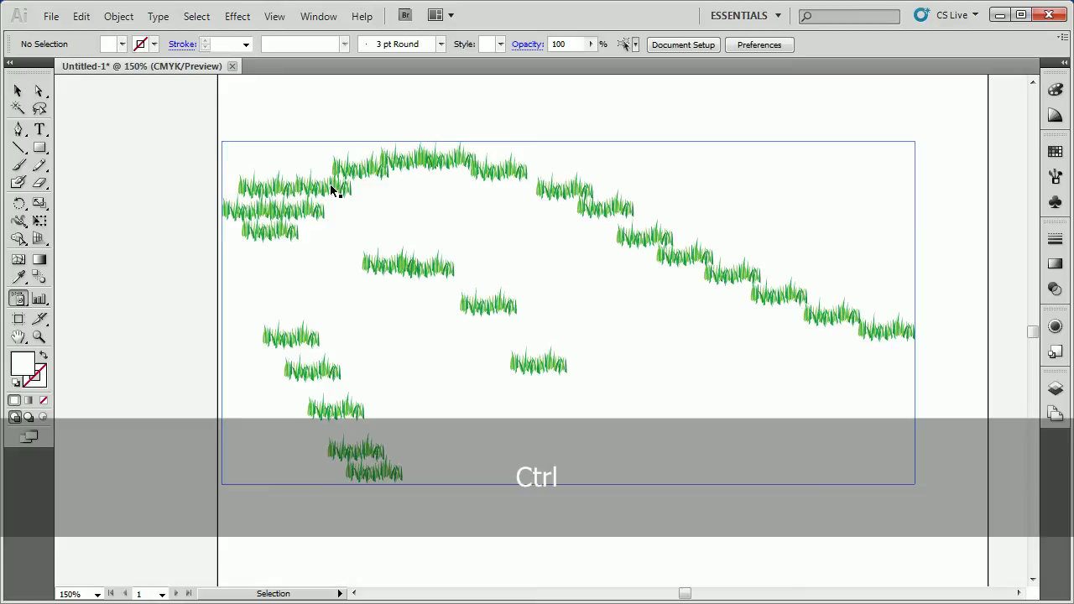
ctrl+click(334, 191)
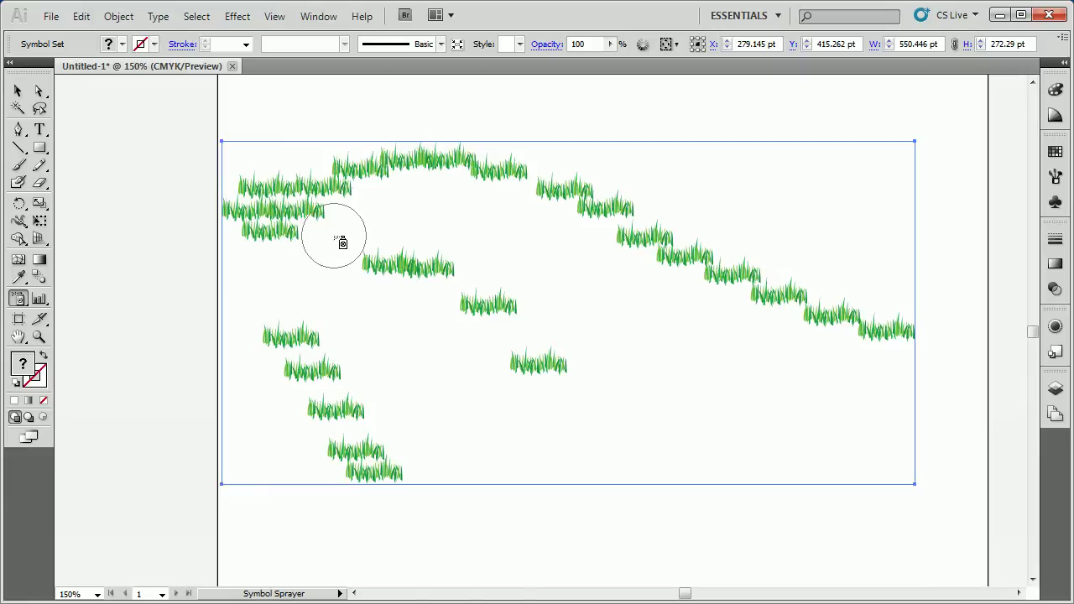
mouse_move(341, 242)
mouse_down()
mouse_move(450, 228)
mouse_move(674, 288)
mouse_move(655, 294)
mouse_up()
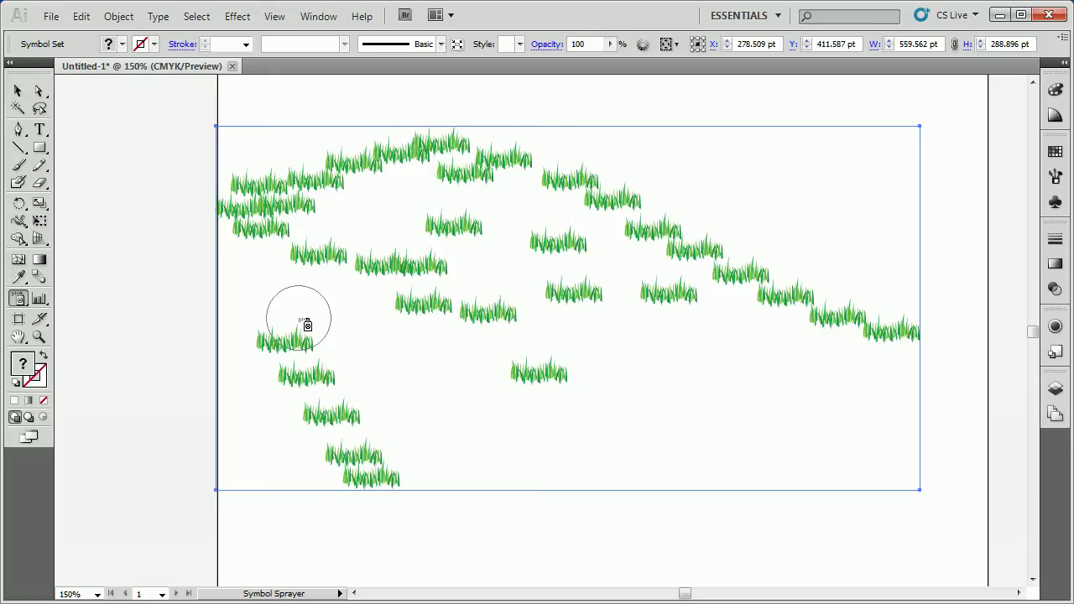
- Set the symbolism tools' Intensity to 1, keeping the diameter at 52.12 pt
double_click(19, 298)
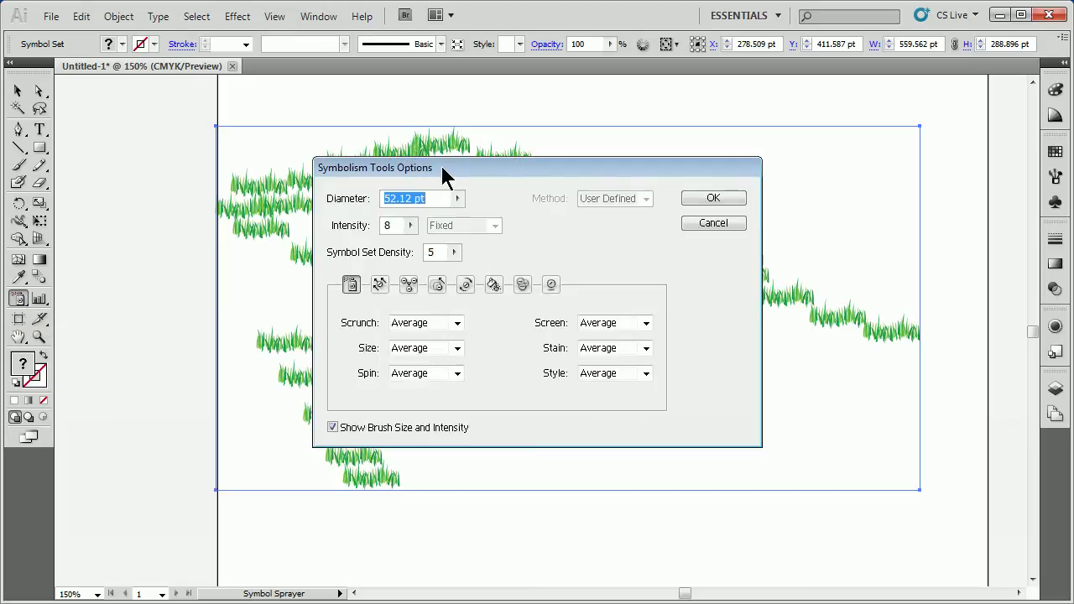
drag(441, 167, 672, 234)
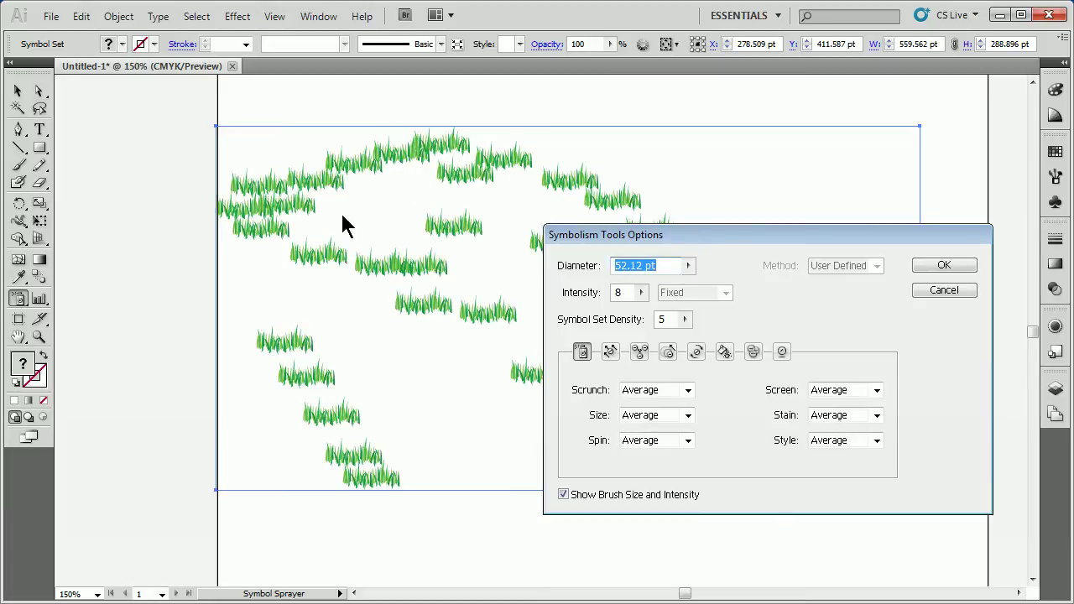
click(643, 293)
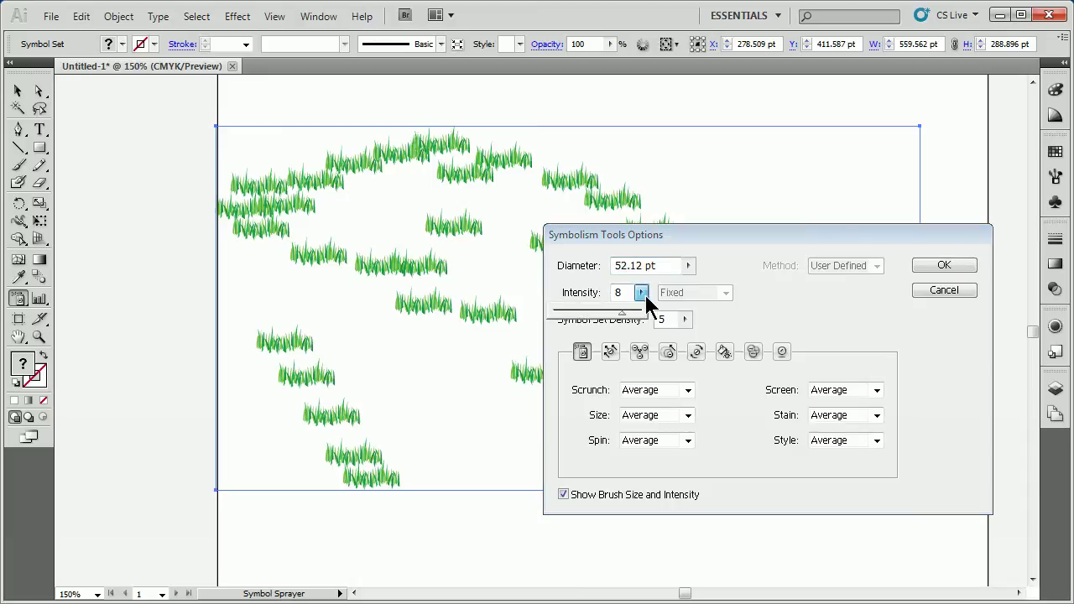
drag(623, 312, 639, 312)
drag(639, 313, 550, 326)
click(928, 263)
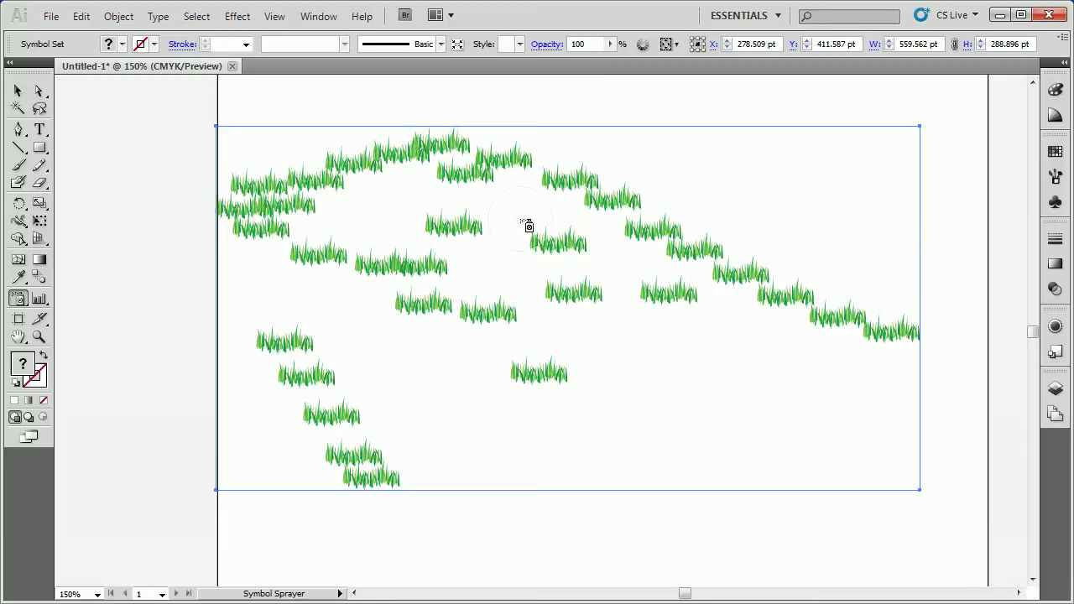
- Spray a sparse grass trail, then reset intensity to 10 and fill the upper right with grass
mouse_move(505, 209)
mouse_down()
mouse_move(619, 191)
mouse_move(788, 221)
mouse_move(774, 297)
mouse_move(717, 359)
mouse_move(532, 434)
mouse_move(509, 362)
mouse_up()
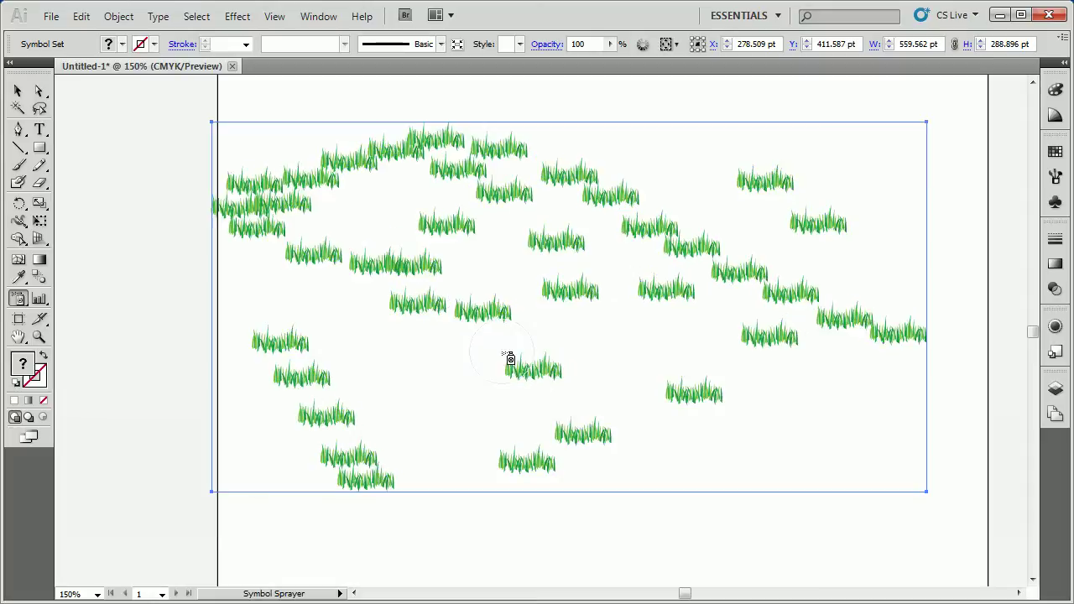
double_click(18, 297)
drag(427, 175, 721, 257)
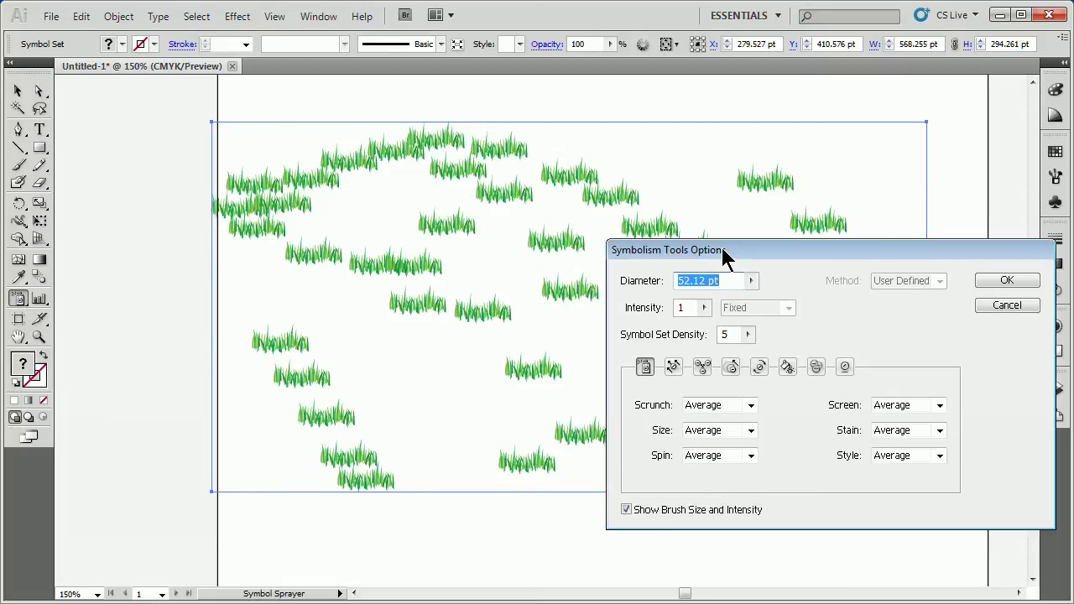
click(705, 307)
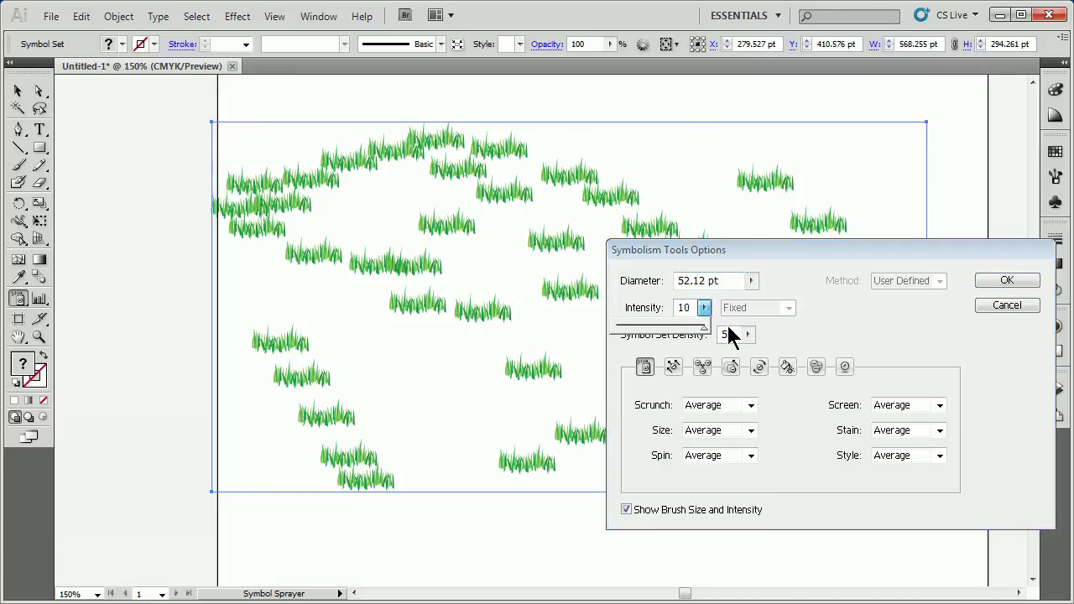
click(1007, 282)
mouse_move(719, 193)
mouse_down()
mouse_move(655, 172)
mouse_move(666, 188)
mouse_move(775, 213)
mouse_move(650, 207)
mouse_up()
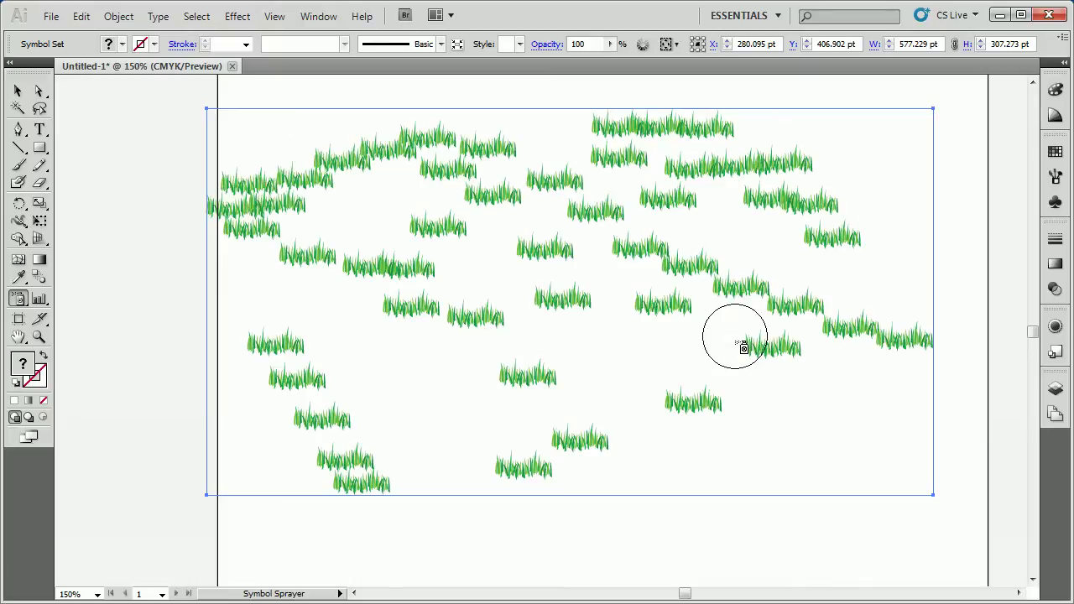
- Set Symbol Set Density to 10, then spray a dense grass clump left of centre
double_click(19, 299)
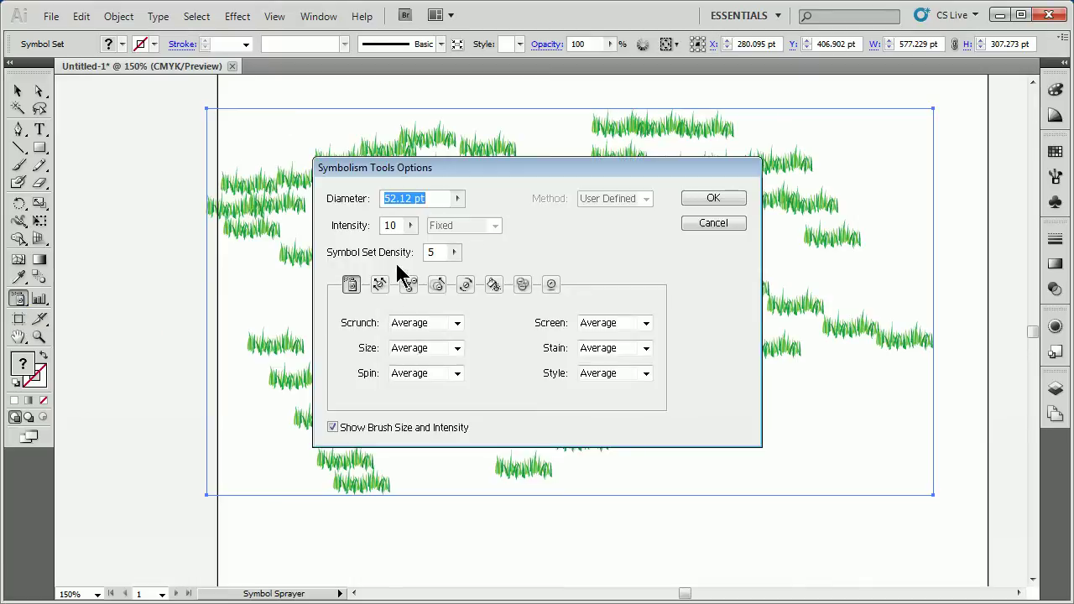
drag(452, 163, 690, 281)
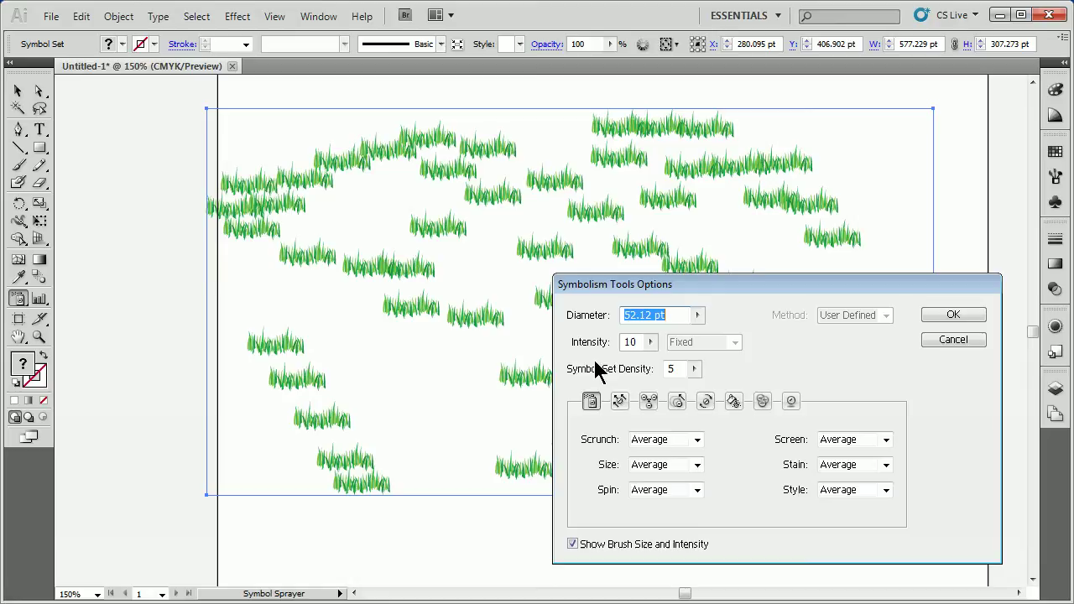
click(695, 371)
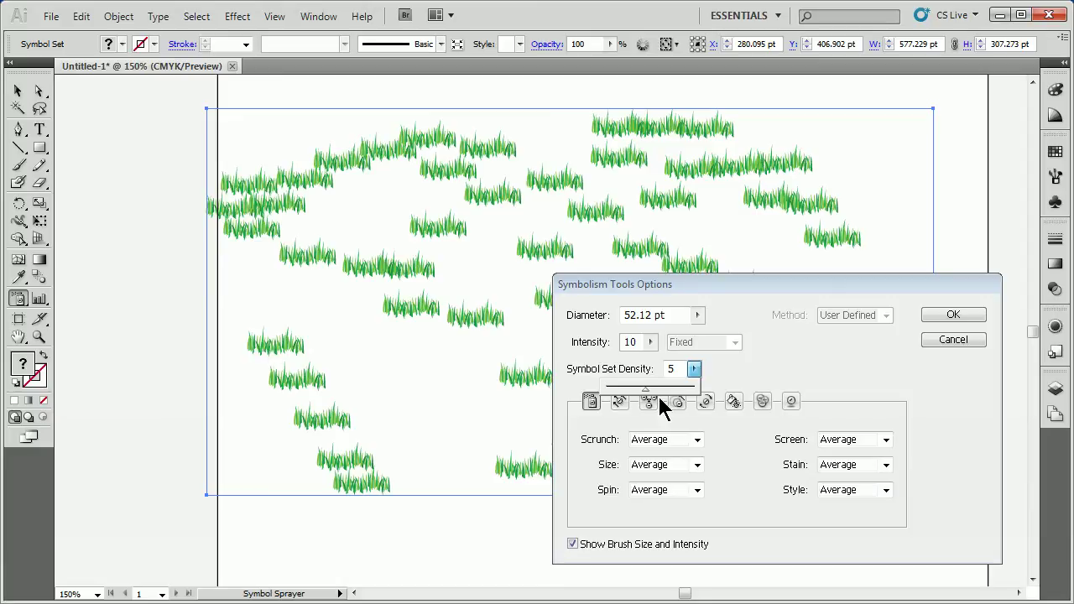
drag(645, 391, 605, 391)
drag(605, 394, 692, 388)
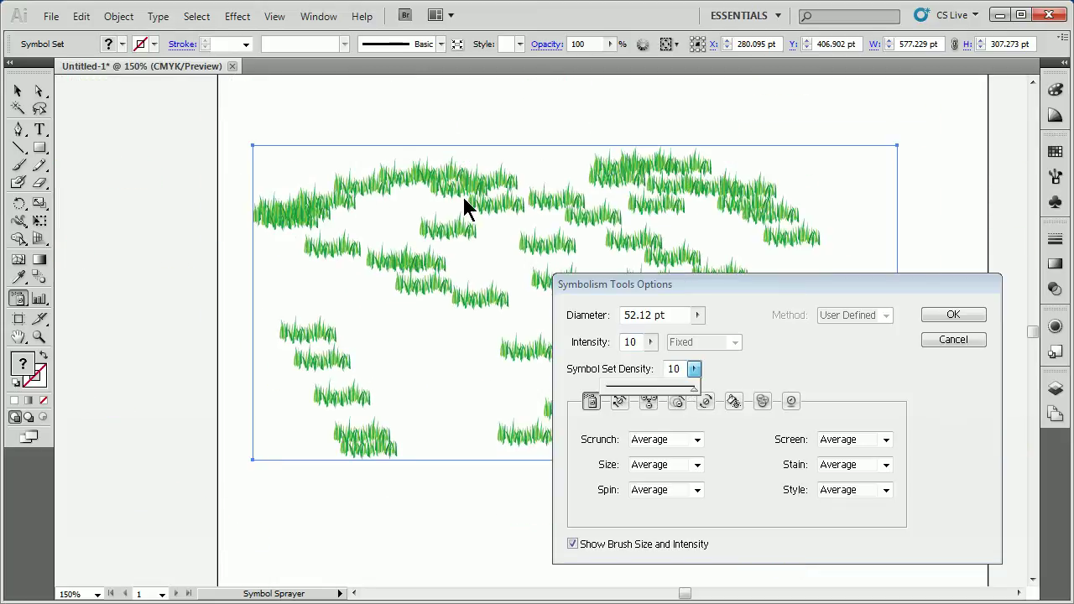
click(718, 286)
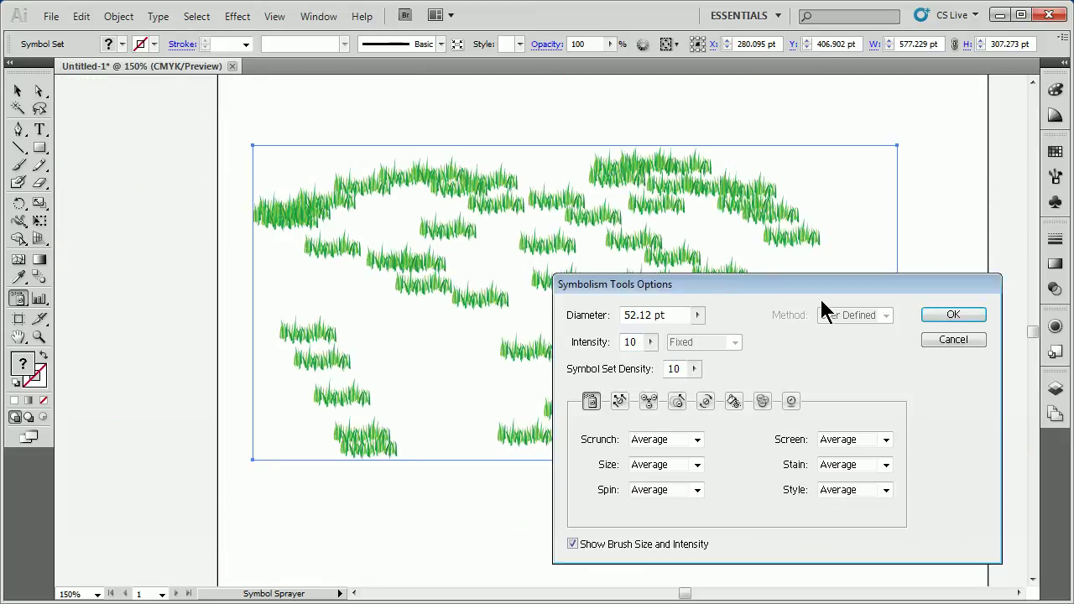
click(954, 316)
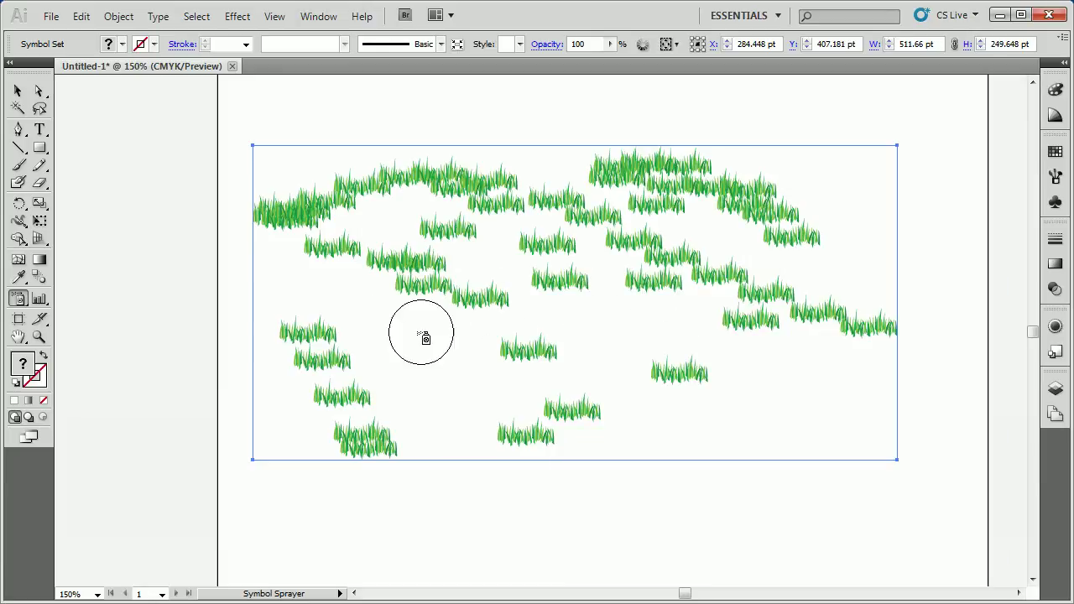
mouse_move(454, 330)
mouse_down()
mouse_move(454, 319)
mouse_move(408, 343)
mouse_move(485, 351)
mouse_move(453, 361)
mouse_up()
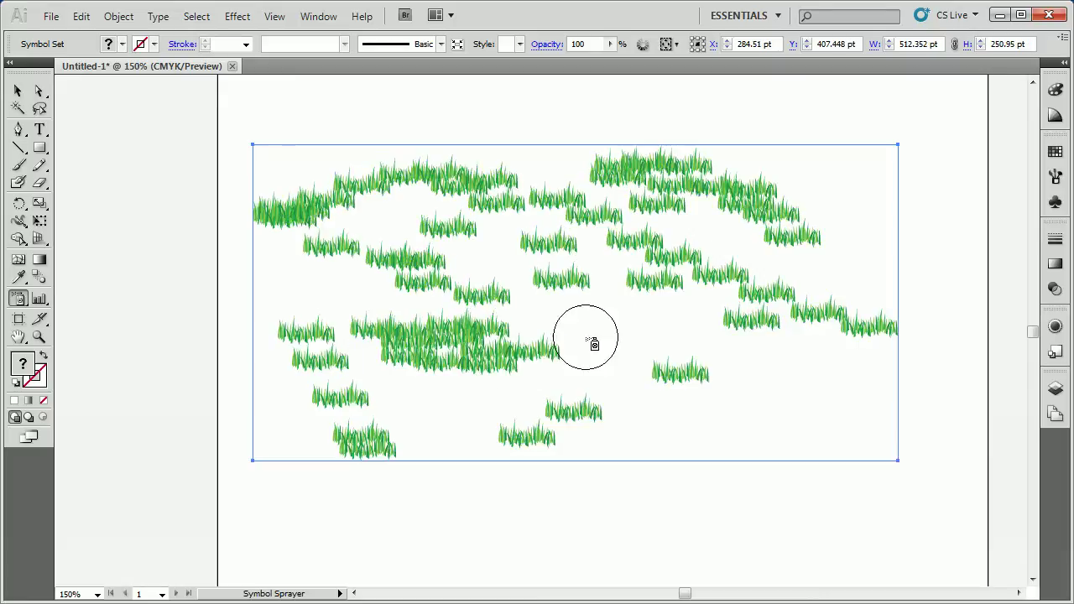
double_click(18, 300)
click(380, 286)
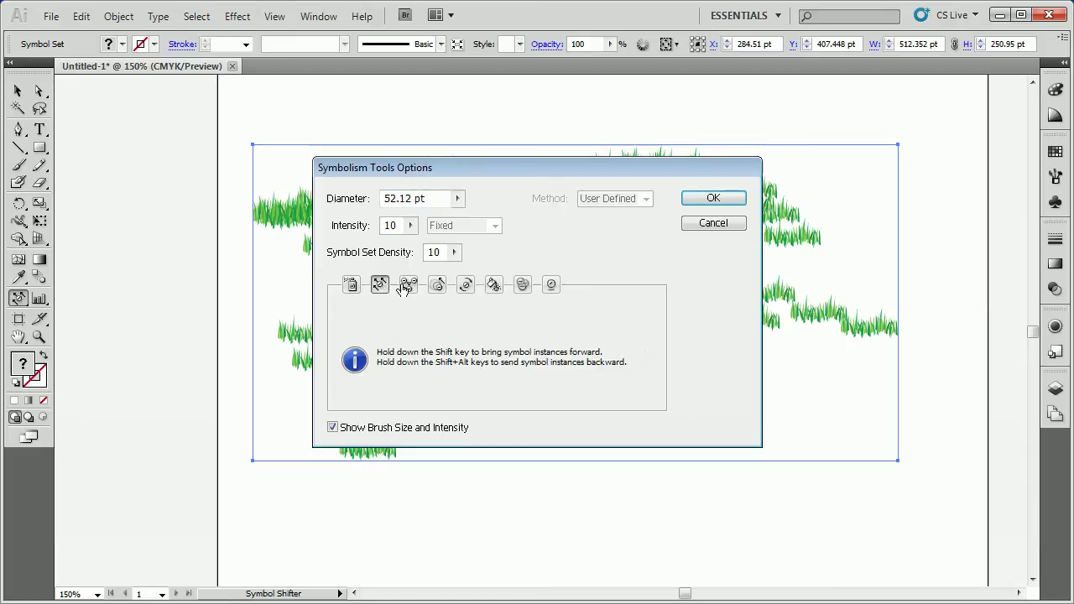
click(408, 286)
click(438, 286)
click(466, 286)
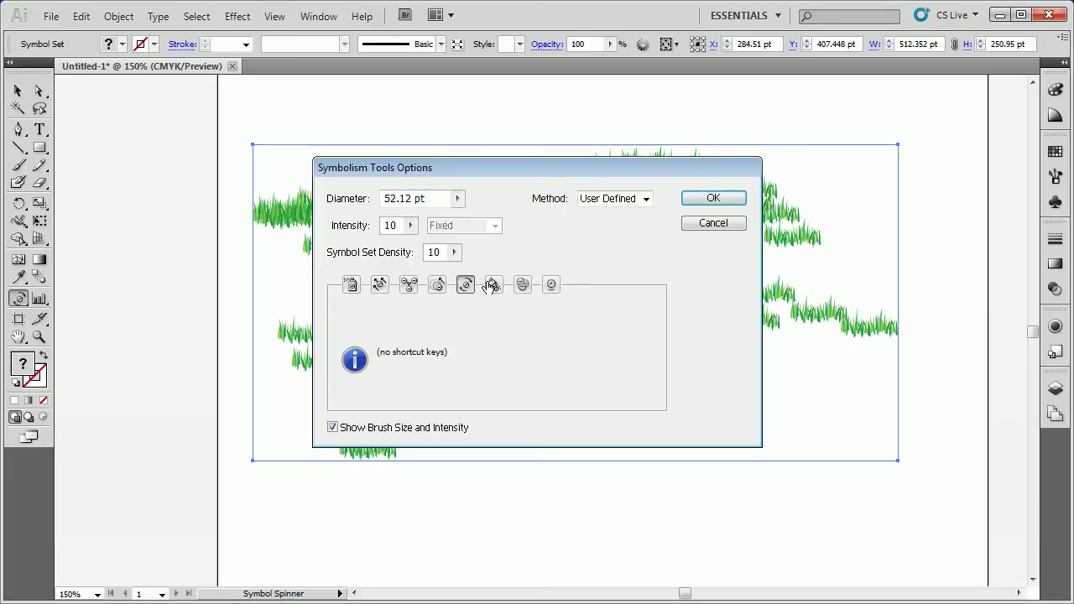
click(495, 285)
click(351, 286)
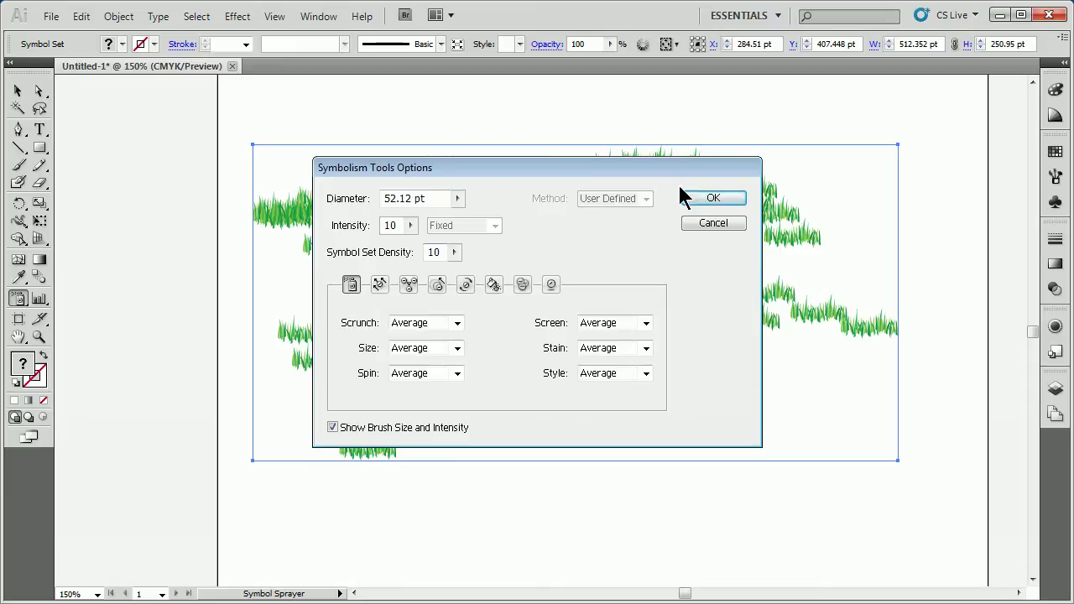
click(717, 200)
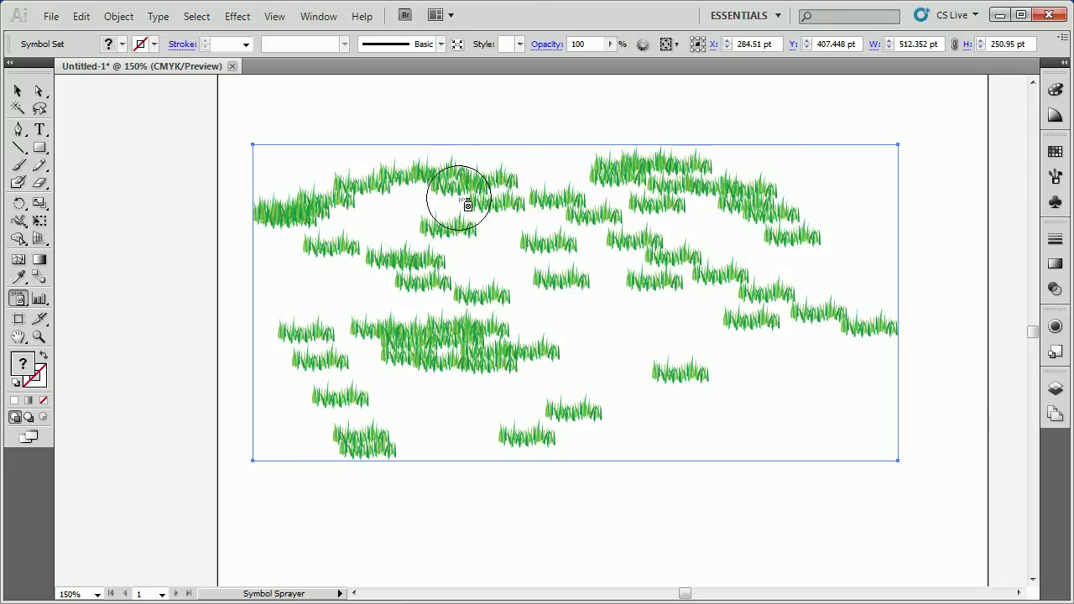
- Switch to the Symbol Shifter Tool and nudge grass clumps in the upper left into new positions
click(19, 298)
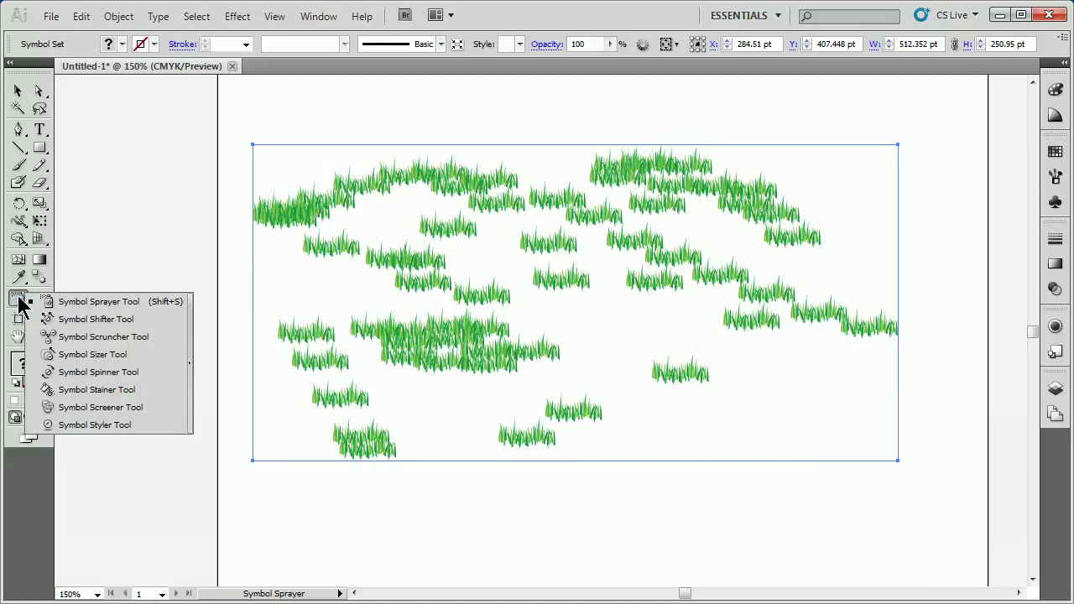
click(96, 324)
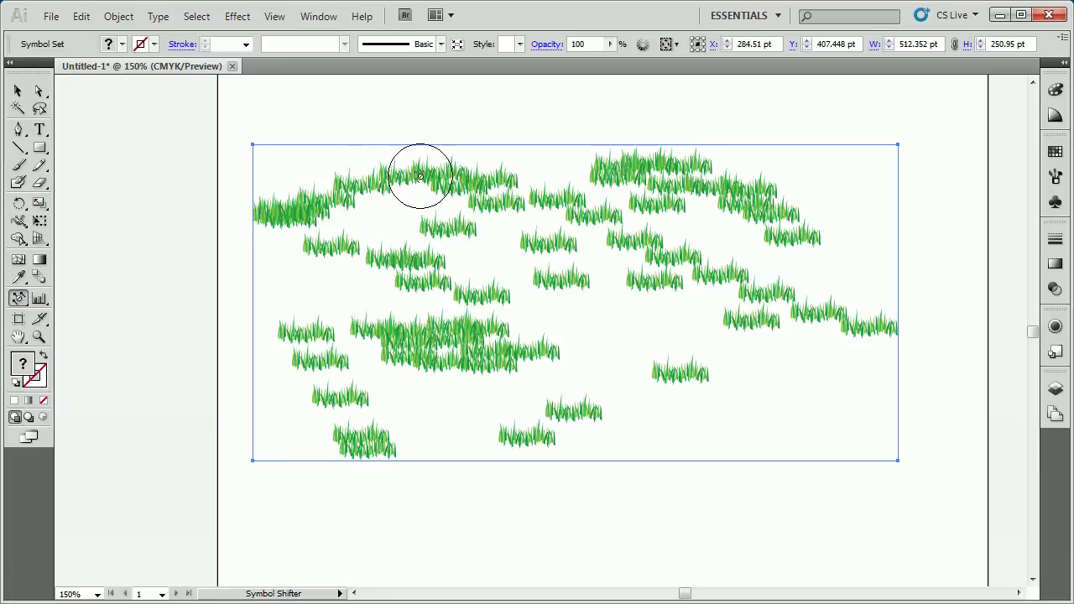
mouse_move(419, 176)
mouse_down()
mouse_move(384, 156)
mouse_move(383, 172)
mouse_move(378, 156)
mouse_move(386, 161)
mouse_up()
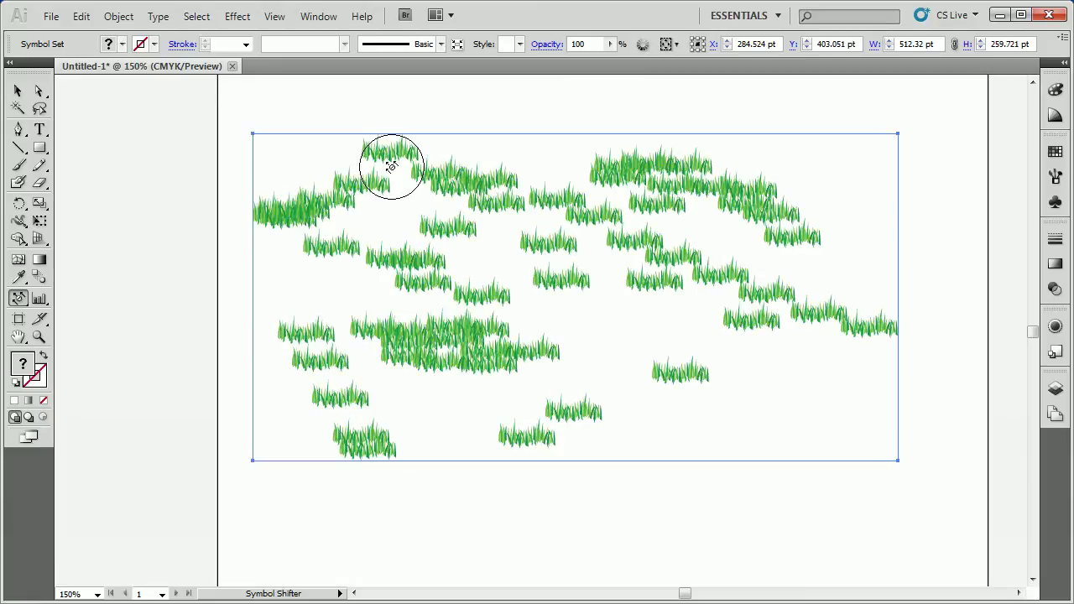
click(24, 302)
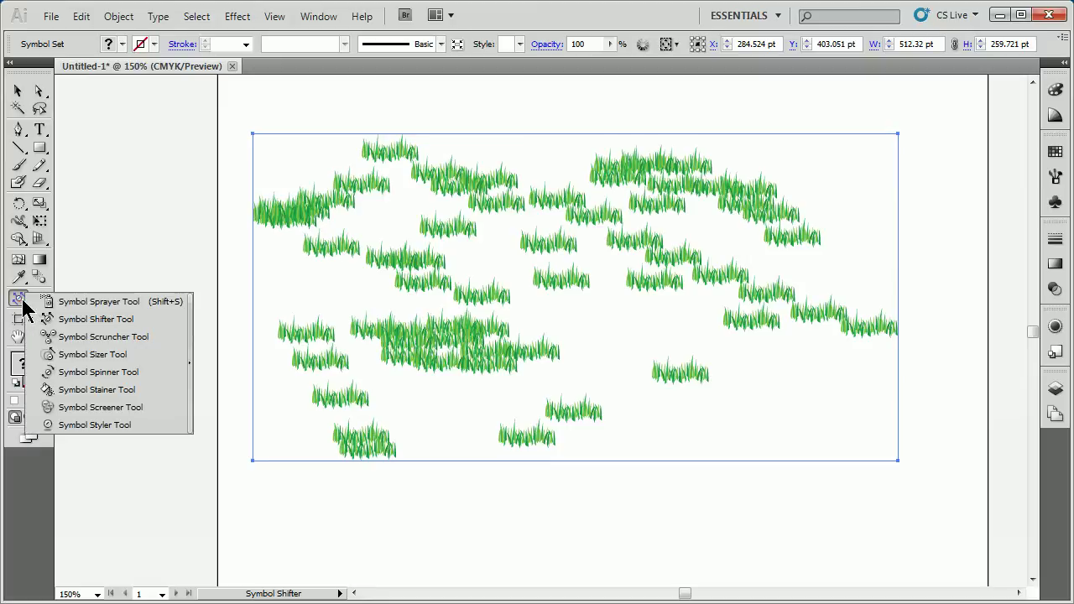
click(74, 329)
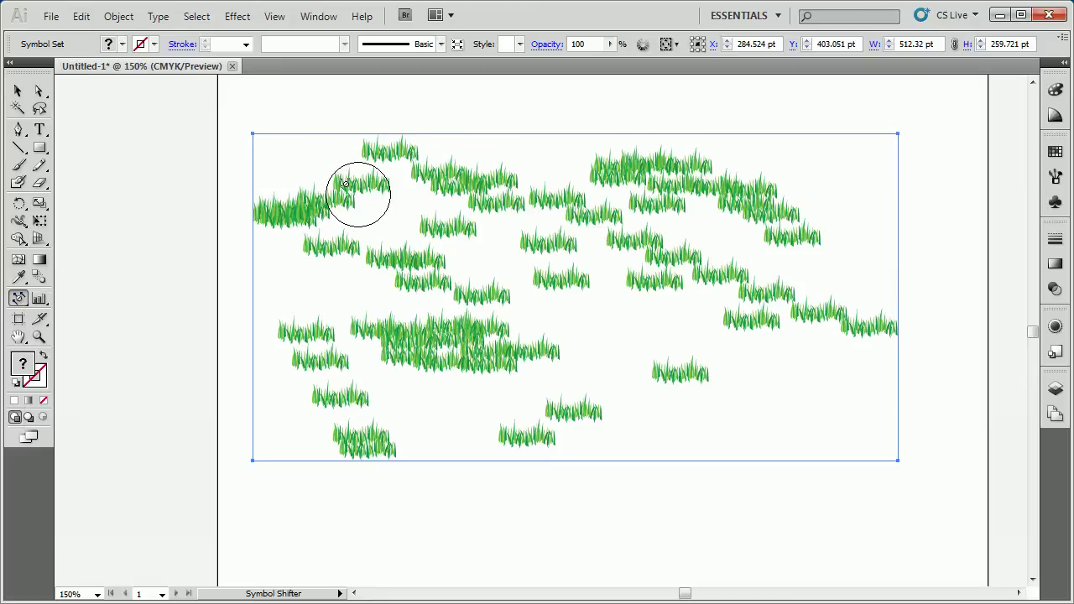
mouse_move(357, 192)
mouse_down()
mouse_move(315, 158)
mouse_move(329, 186)
mouse_move(357, 165)
mouse_up()
mouse_move(475, 161)
mouse_down()
mouse_move(456, 172)
mouse_move(451, 161)
mouse_up()
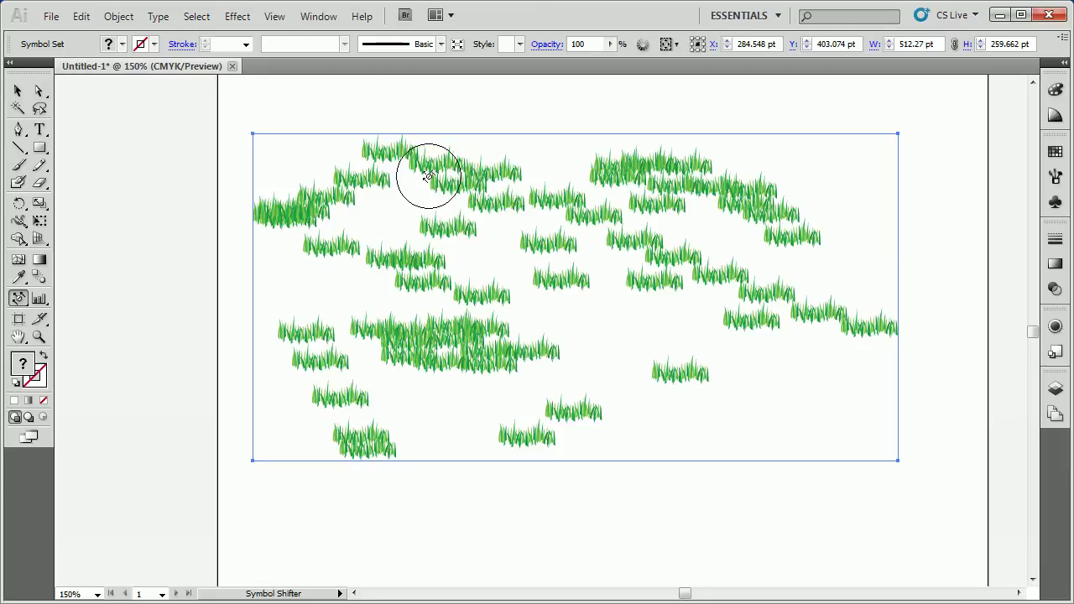
- Resize the Symbol Shifter brush and push the top-middle grass clumps upward and apart
key(bracketright)
key(bracketright)
key(bracketright)
key(bracketright)
key(bracketright)
key(bracketright)
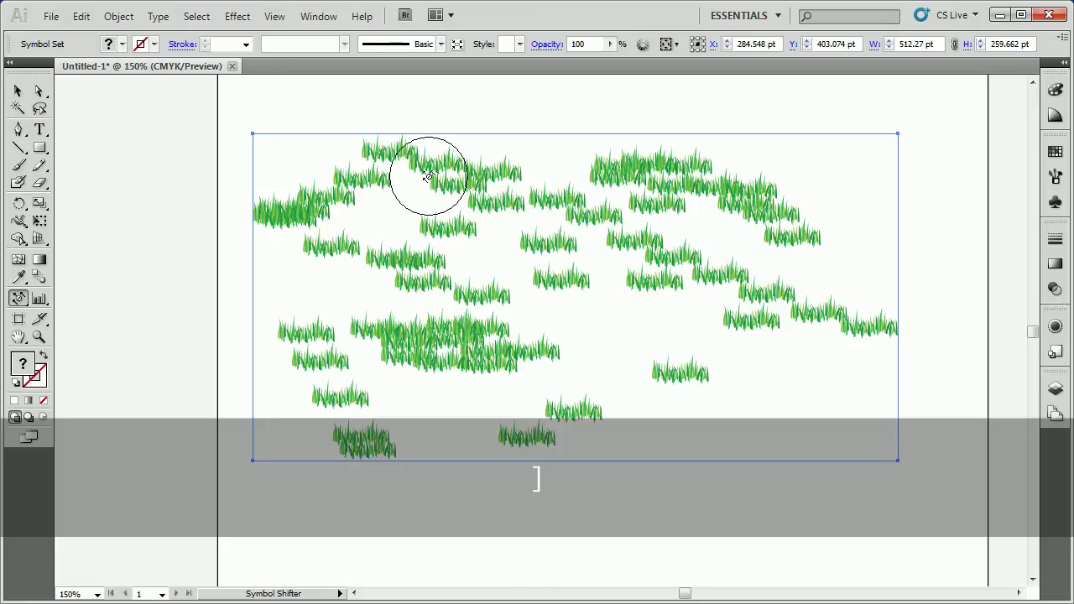
key(bracketright)
key(bracketright)
key(bracketright)
key(bracketright)
key(bracketright)
key(bracketright)
key(bracketright)
key(bracketright)
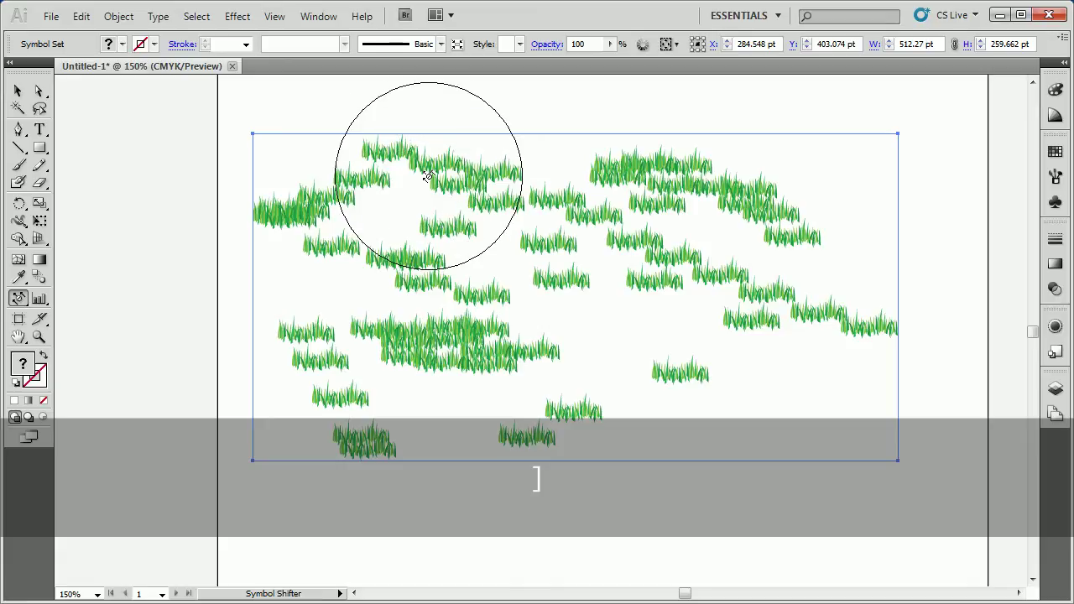
key(bracketleft)
key(bracketleft)
key(bracketleft)
key(bracketleft)
key(bracketleft)
key(bracketleft)
key(bracketleft)
key(bracketleft)
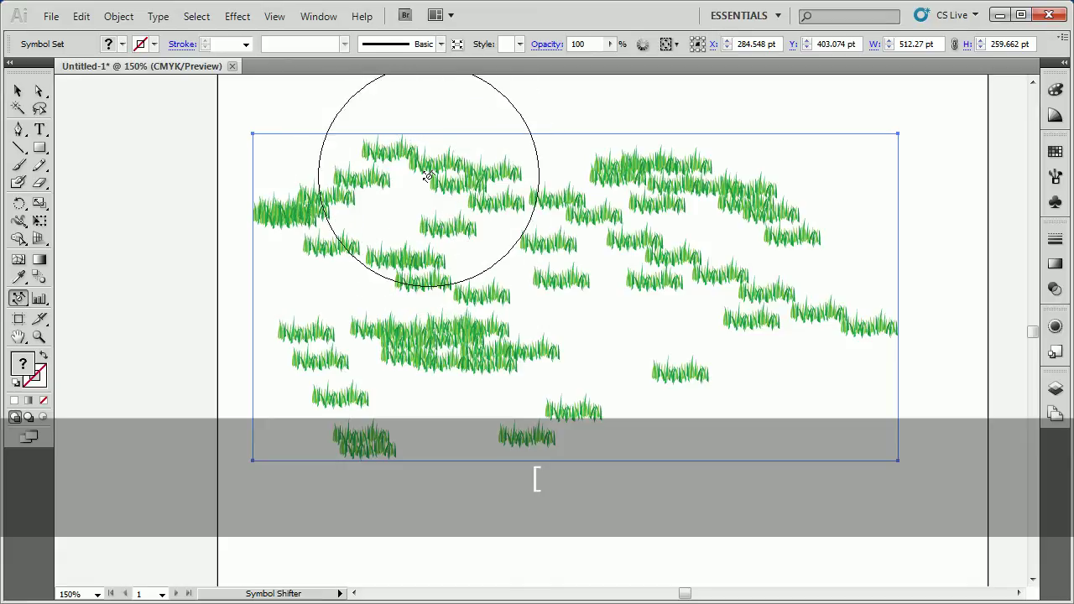
key(bracketright)
key(bracketright)
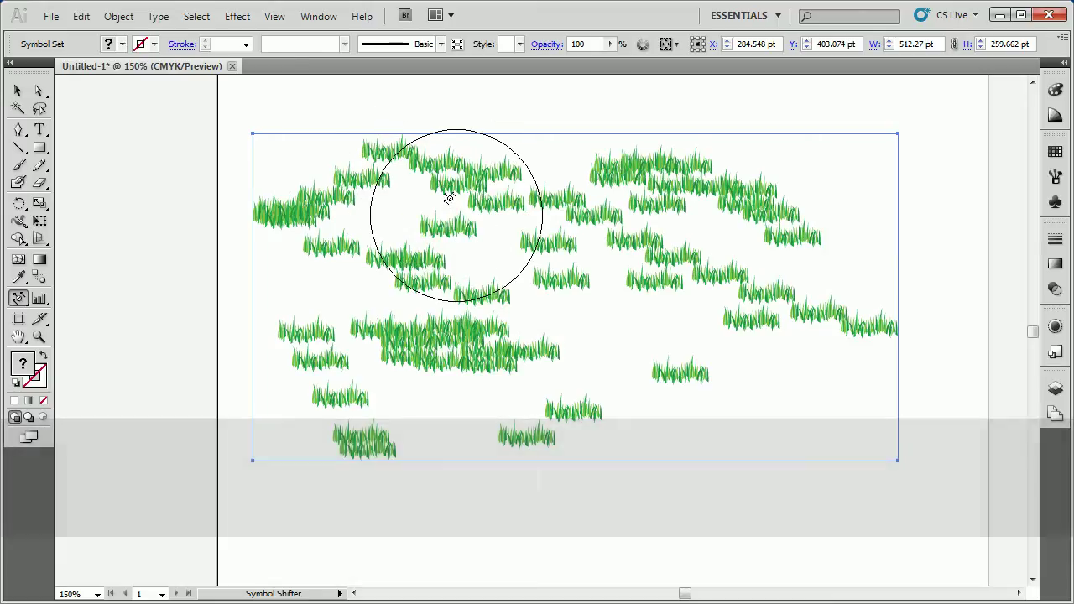
mouse_move(456, 211)
mouse_down()
mouse_move(446, 176)
mouse_move(458, 177)
mouse_up()
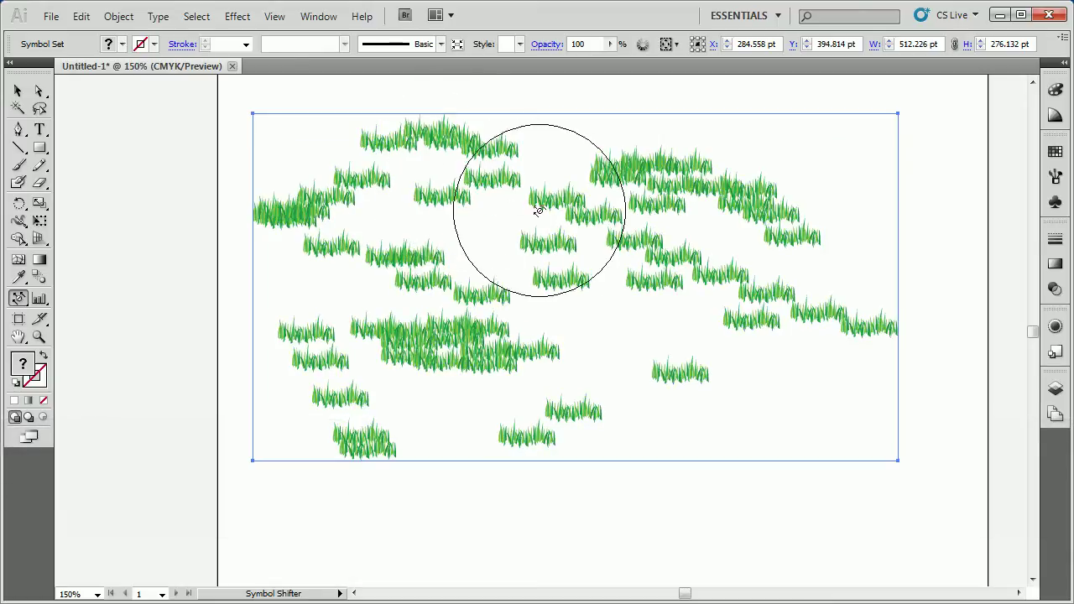
drag(543, 209, 539, 203)
drag(545, 165, 545, 165)
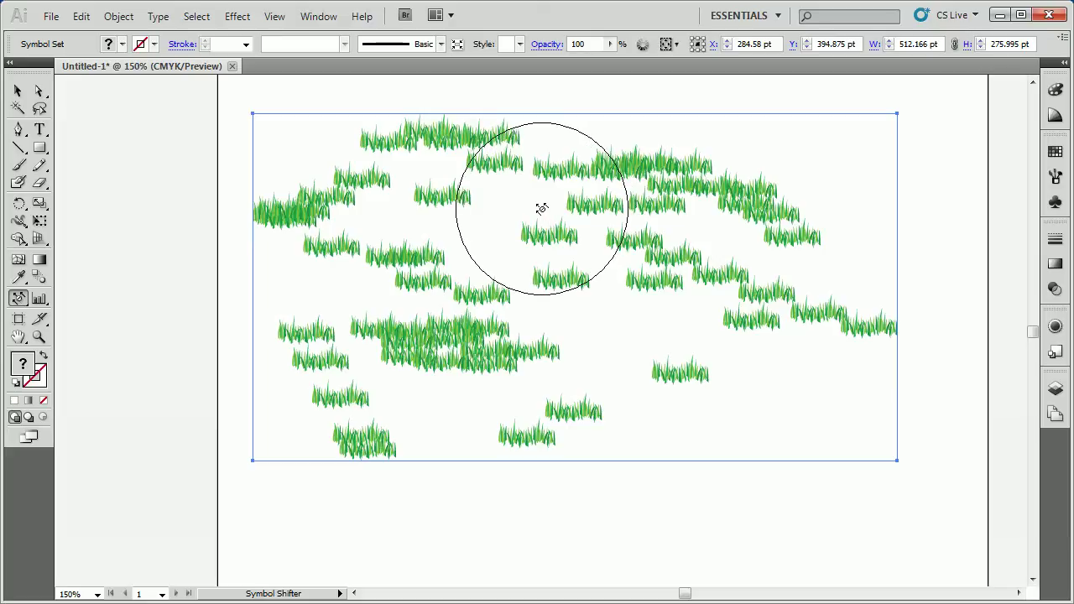
- Shrink the brush and cycle with Alt+right-click to the Symbol Spinner Tool
key(bracketleft)
key(bracketleft)
key(bracketleft)
key(bracketleft)
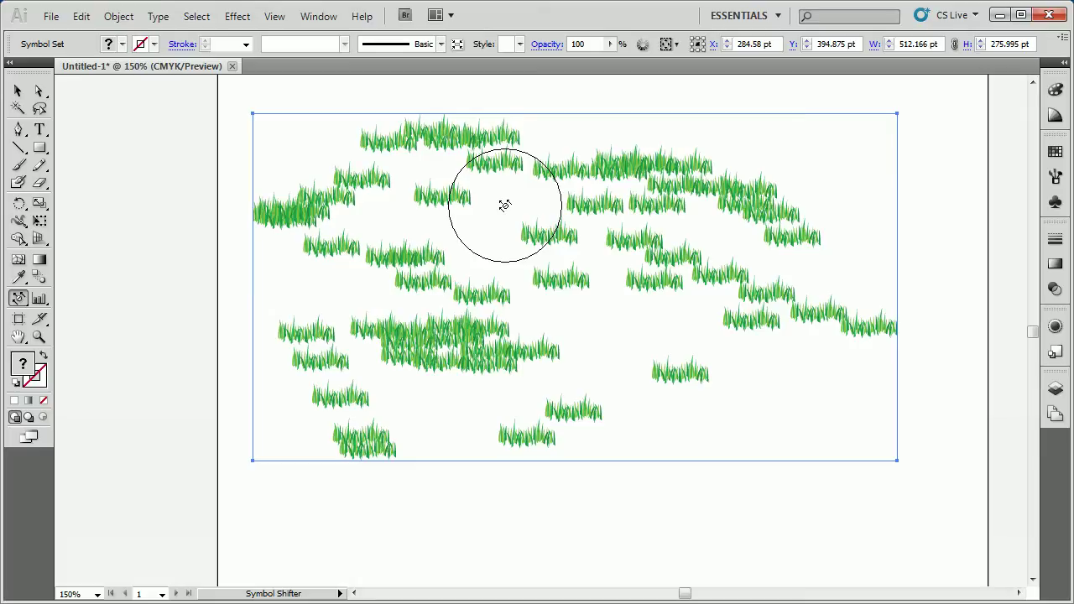
key(alt)
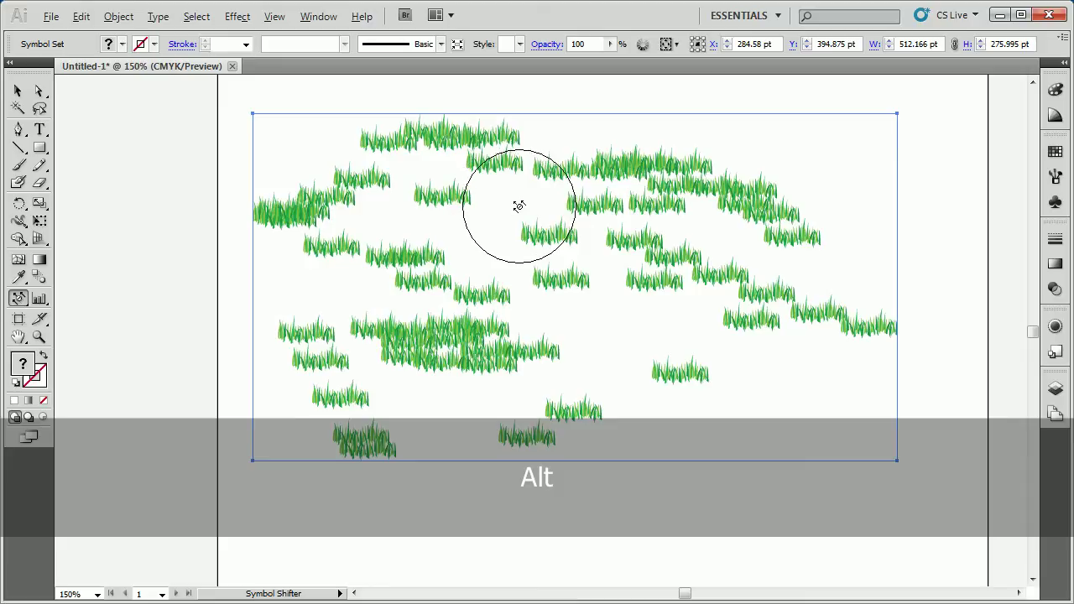
drag(519, 205, 530, 187)
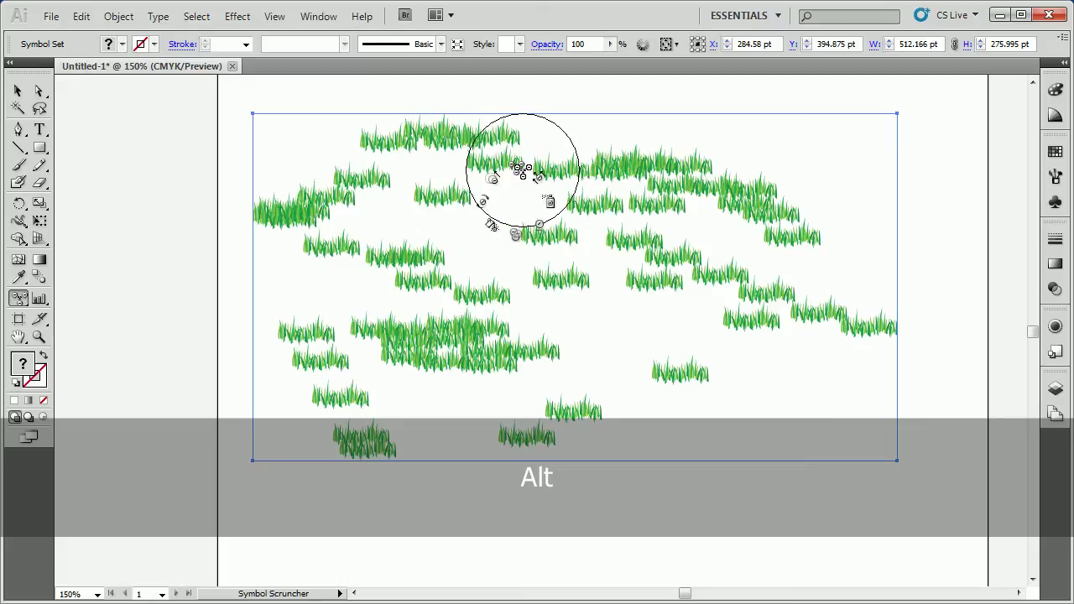
alt+right_click(496, 183)
alt+right_click(487, 195)
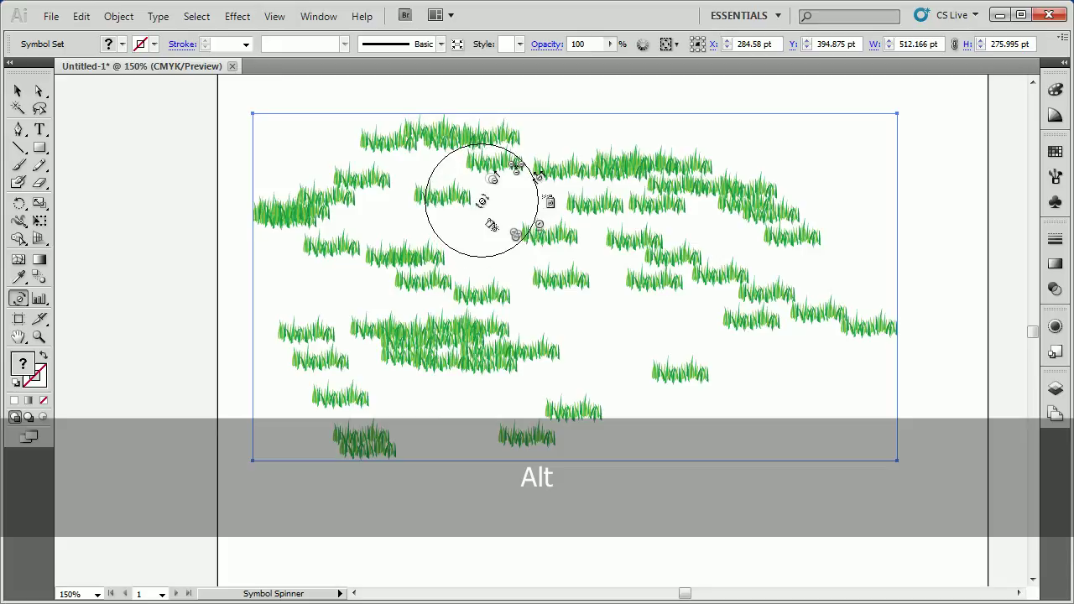
alt+right_click(493, 193)
alt+right_click(493, 192)
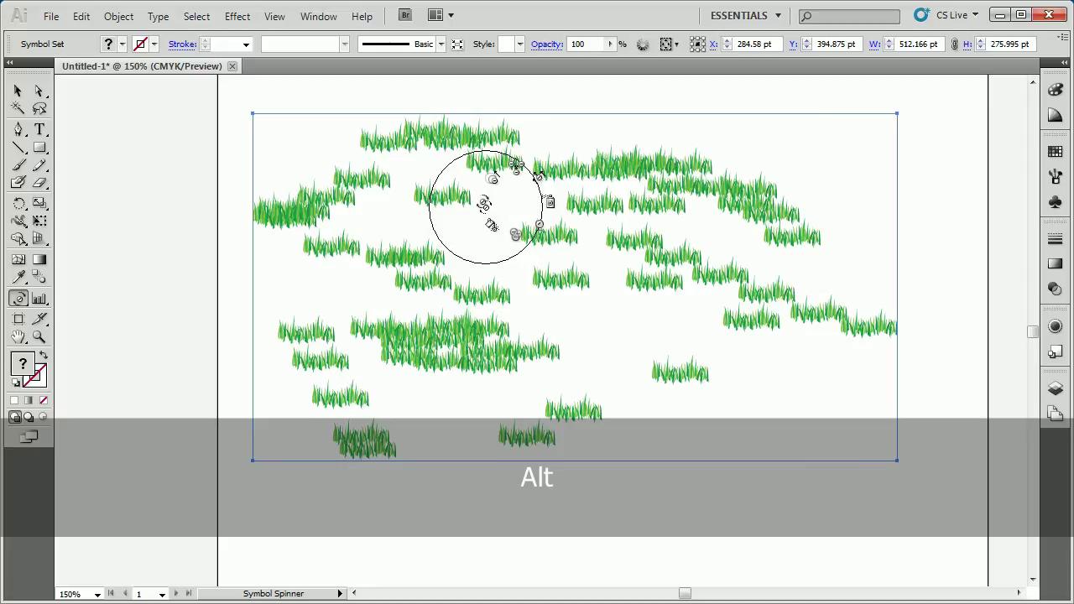
drag(484, 202, 485, 204)
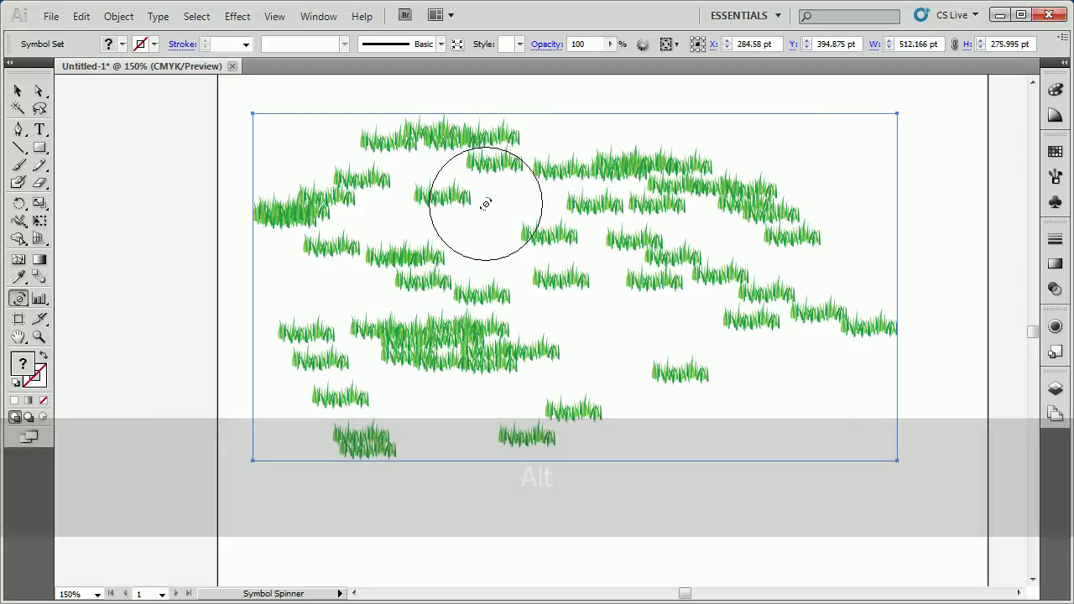
- Adjust the spinner brush size and rotate the grass clumps near the top to tilted angles
key(bracketright)
key(bracketright)
key(bracketright)
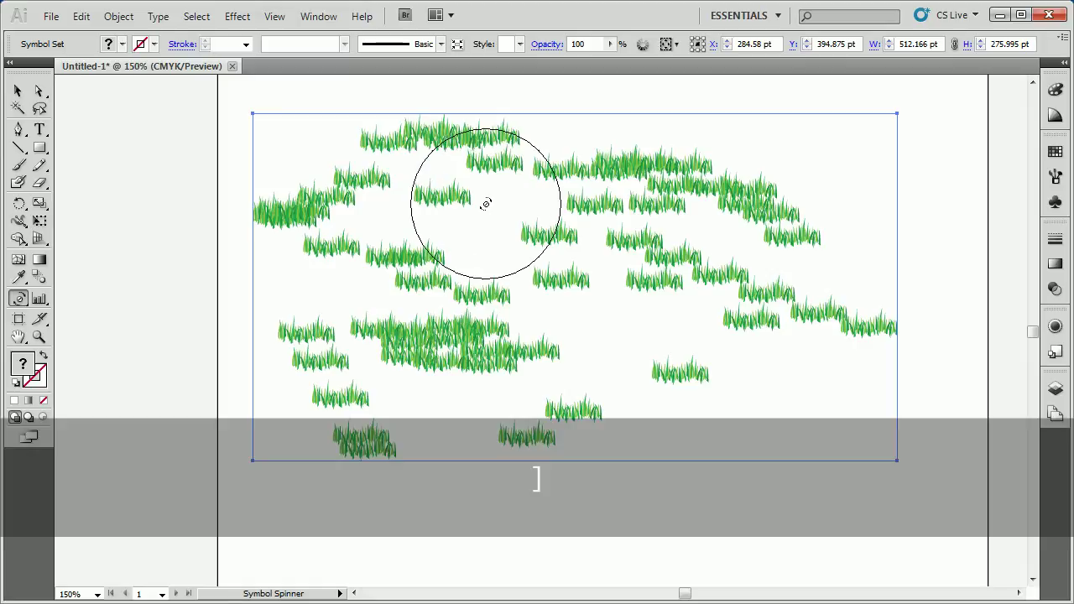
key(bracketleft)
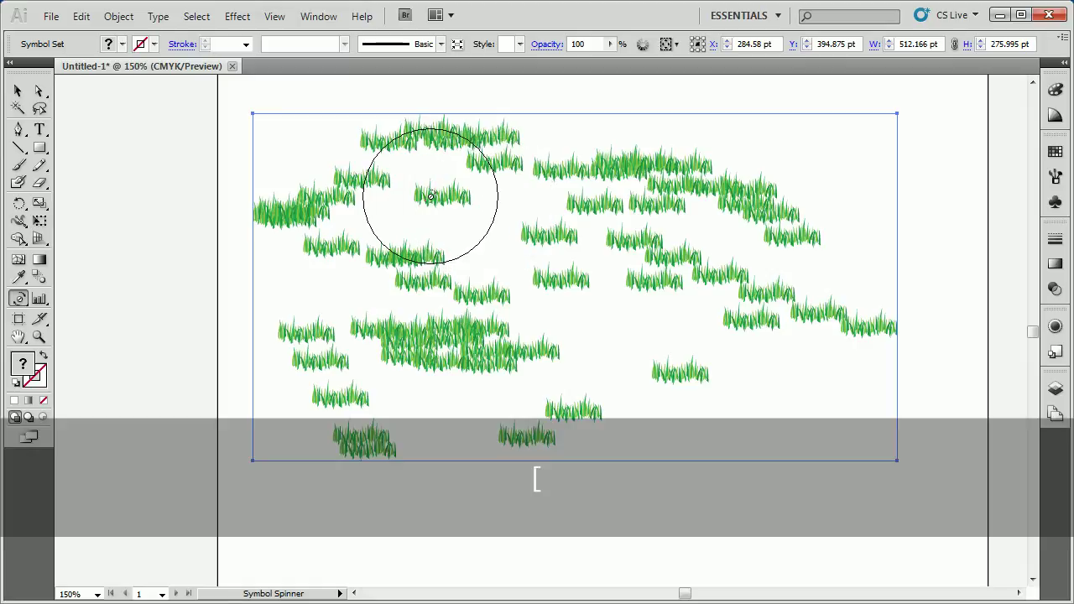
mouse_move(441, 189)
mouse_down()
mouse_move(503, 168)
mouse_move(508, 156)
mouse_move(516, 168)
mouse_move(480, 162)
mouse_up()
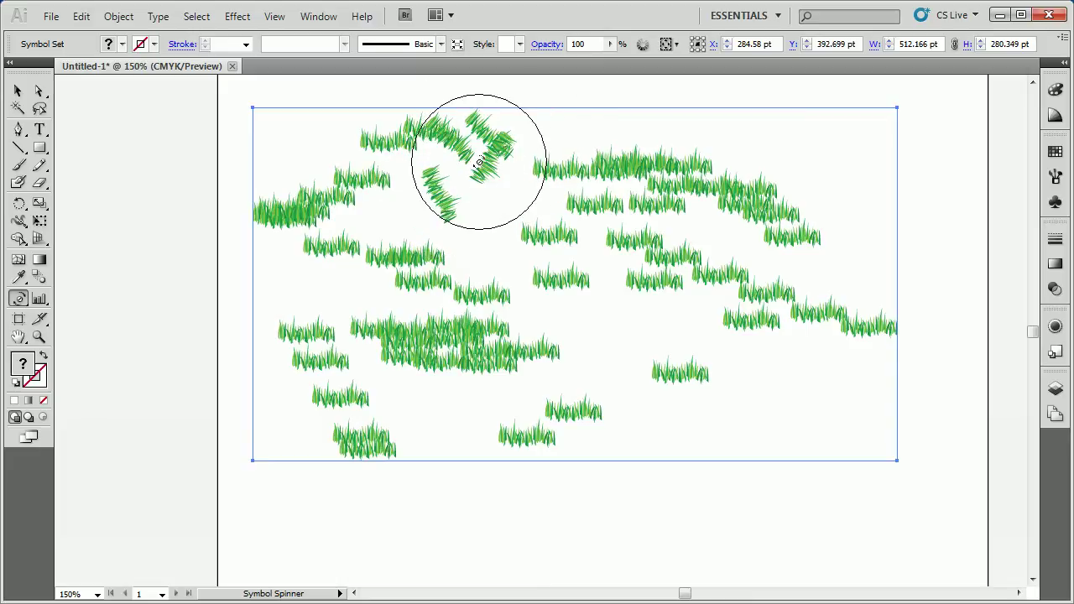
- Undo both grass rotations, then shift the clumps right of top centre upward to 285.635 pt set height
key(ctrl)
key(ctrl+z)
key(ctrl+z)
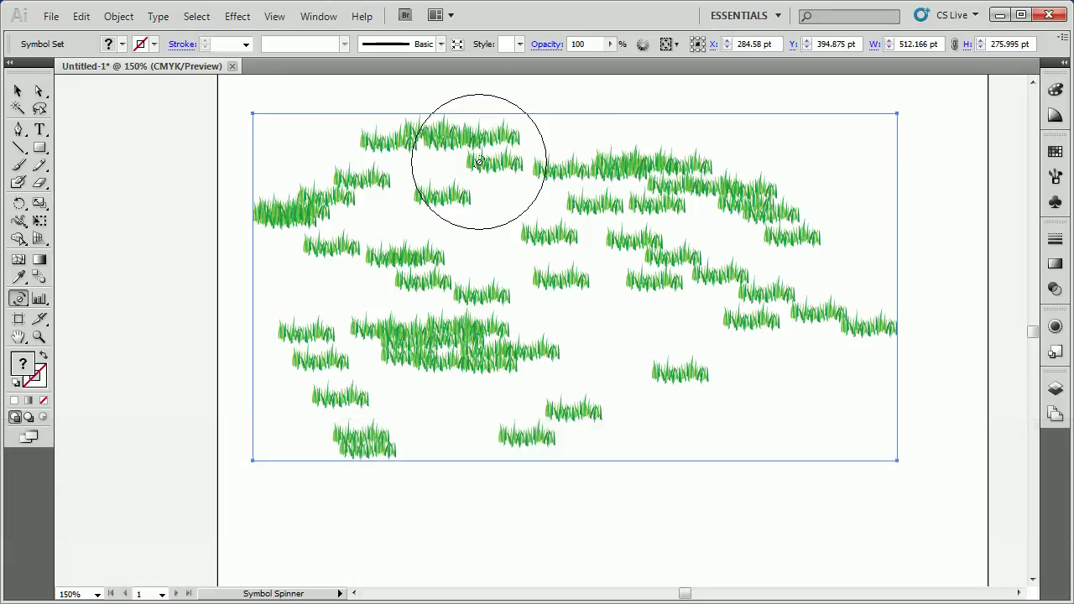
key(alt)
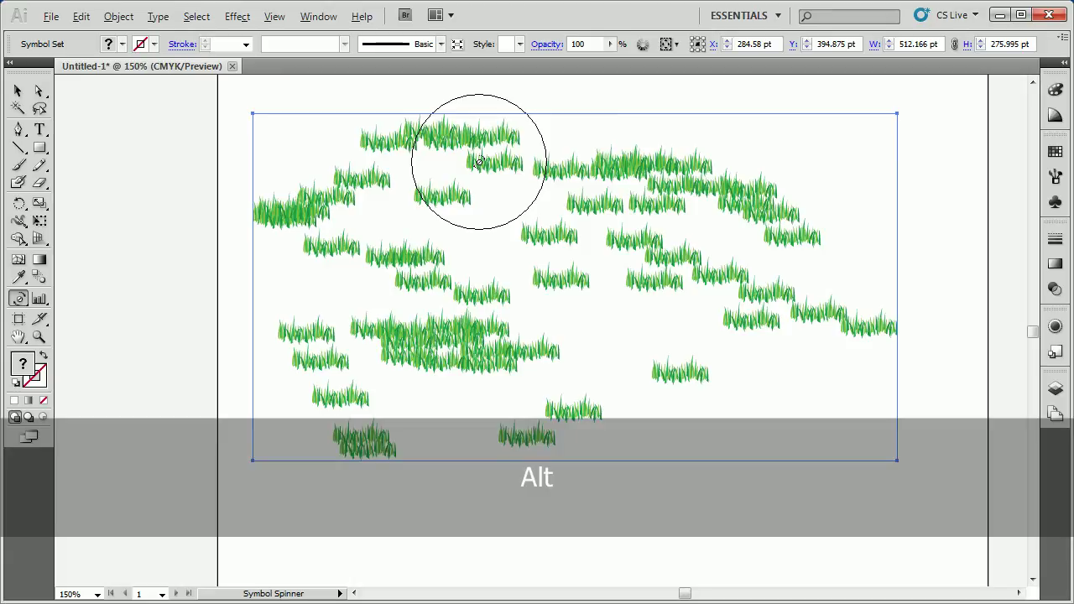
alt+right_click(480, 162)
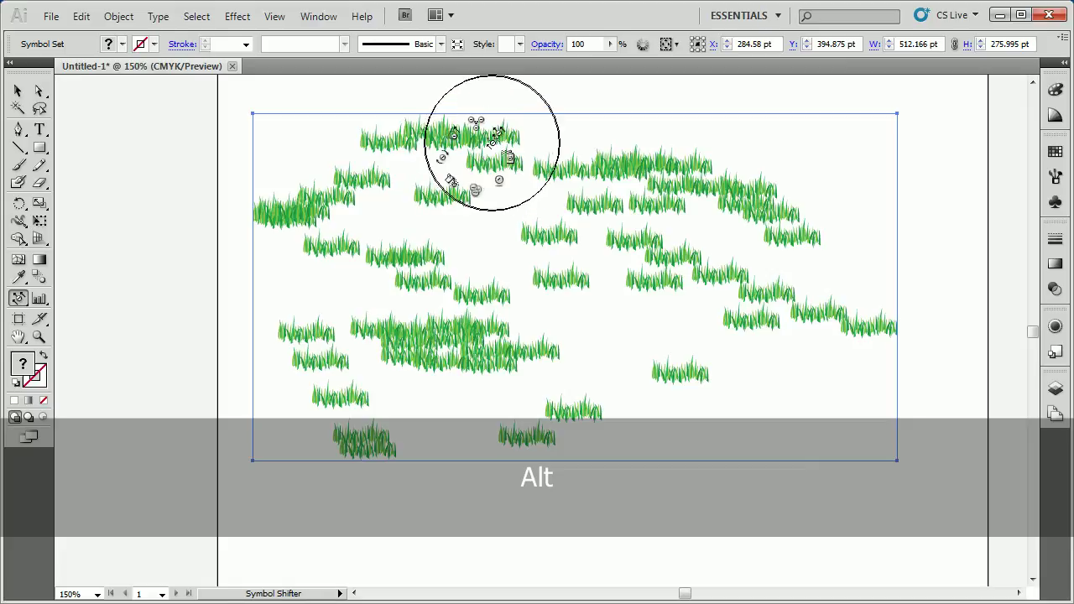
mouse_move(476, 132)
mouse_down()
mouse_move(500, 136)
mouse_move(524, 172)
mouse_up()
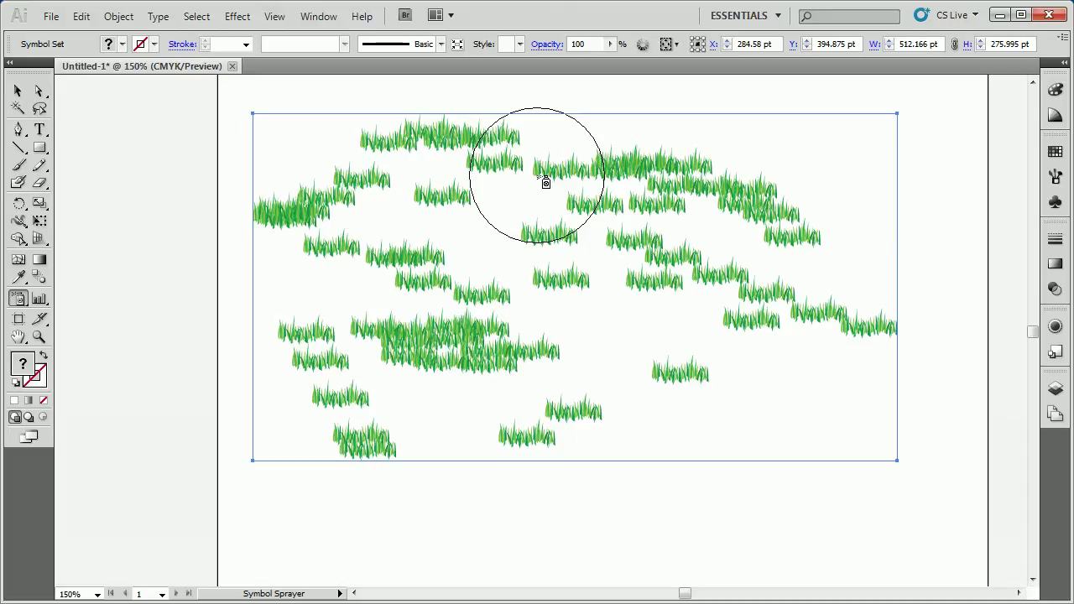
key(alt)
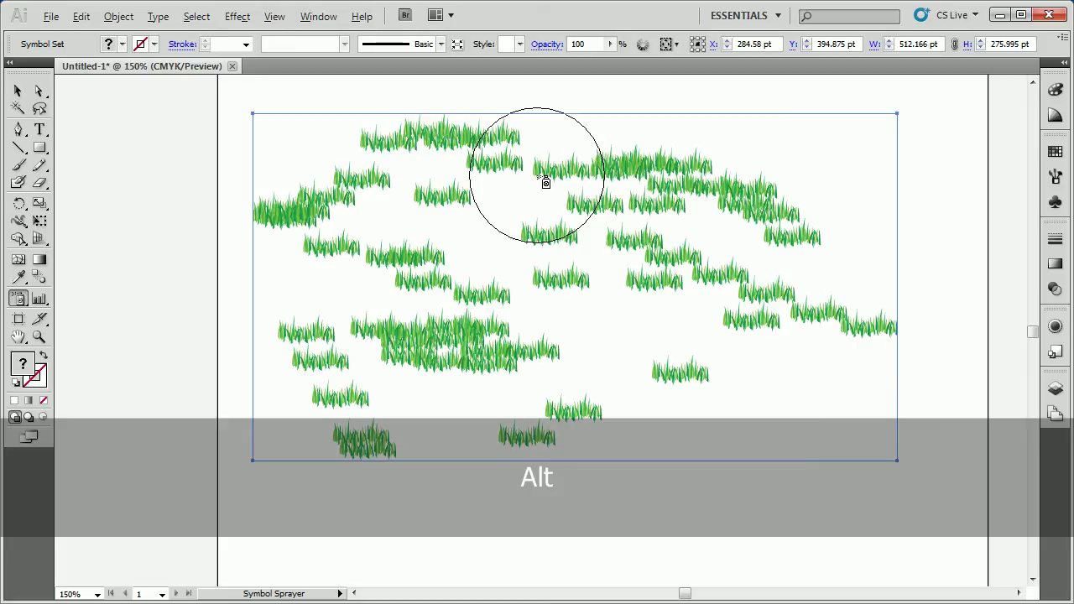
alt+right_click(544, 179)
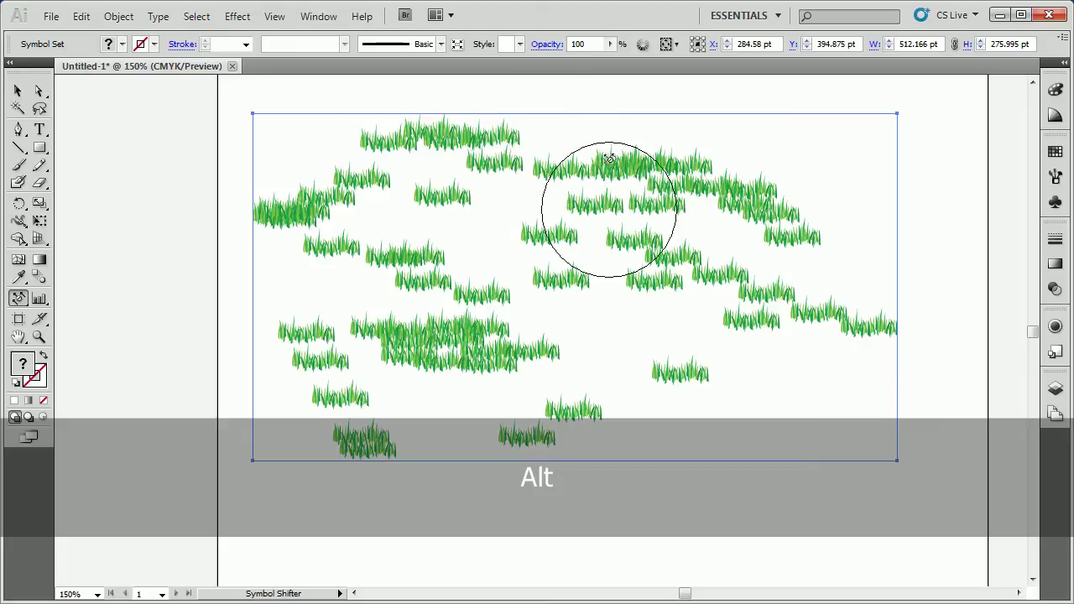
mouse_move(612, 204)
mouse_down()
mouse_move(615, 161)
mouse_move(650, 168)
mouse_up()
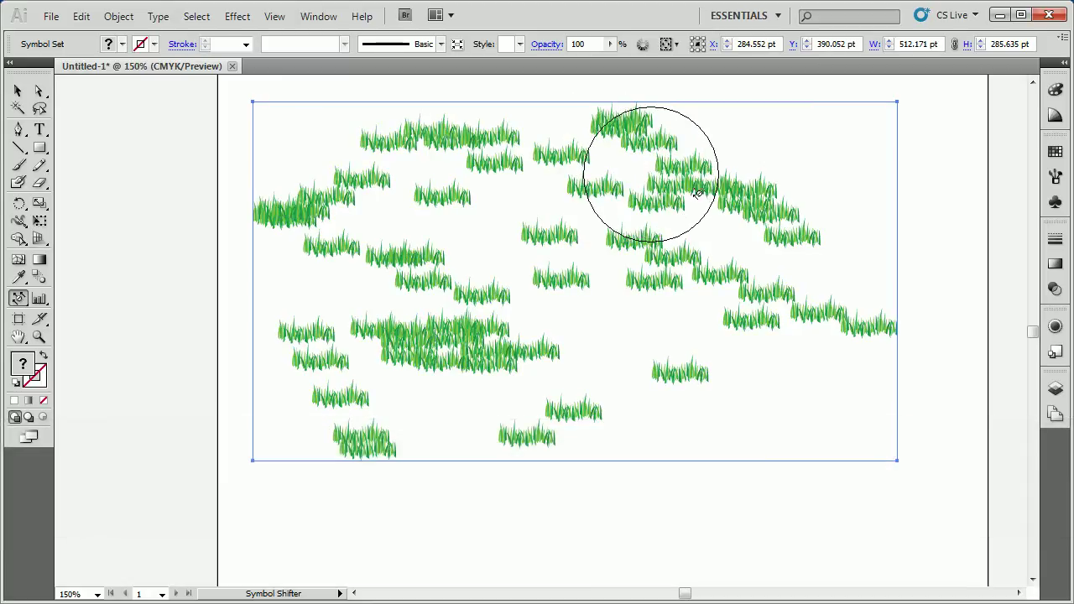